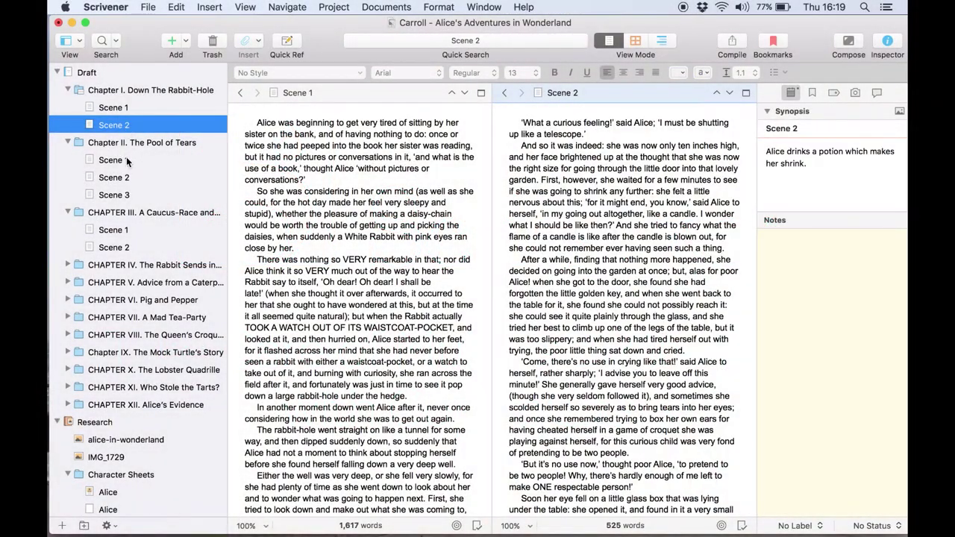
- Preview Chapter II Scene 1 and Chapter I Scene 2 in the right pane, then unsplit the editor
left_click(127, 160)
left_click(123, 126)
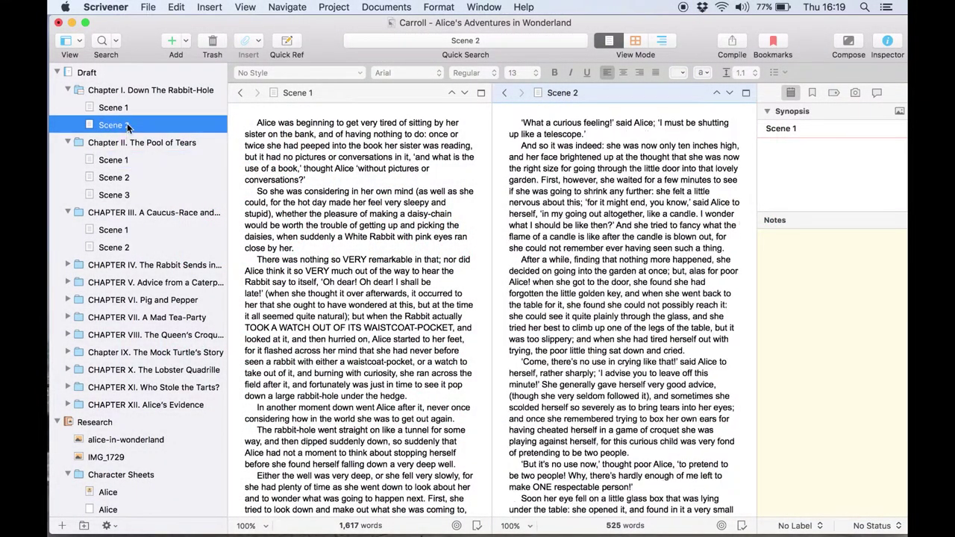
scroll(529, 188, "down", 5)
scroll(528, 189, "up", 5)
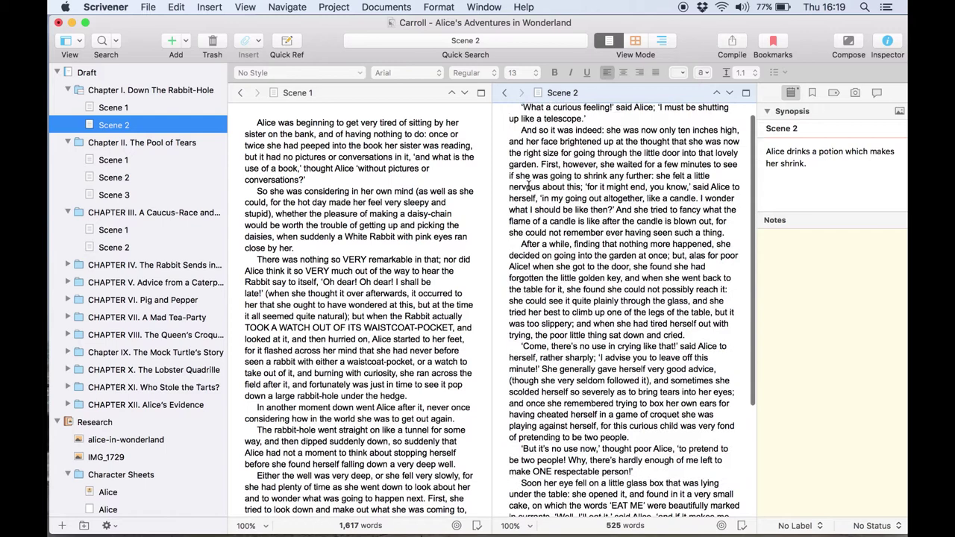
left_click(481, 92)
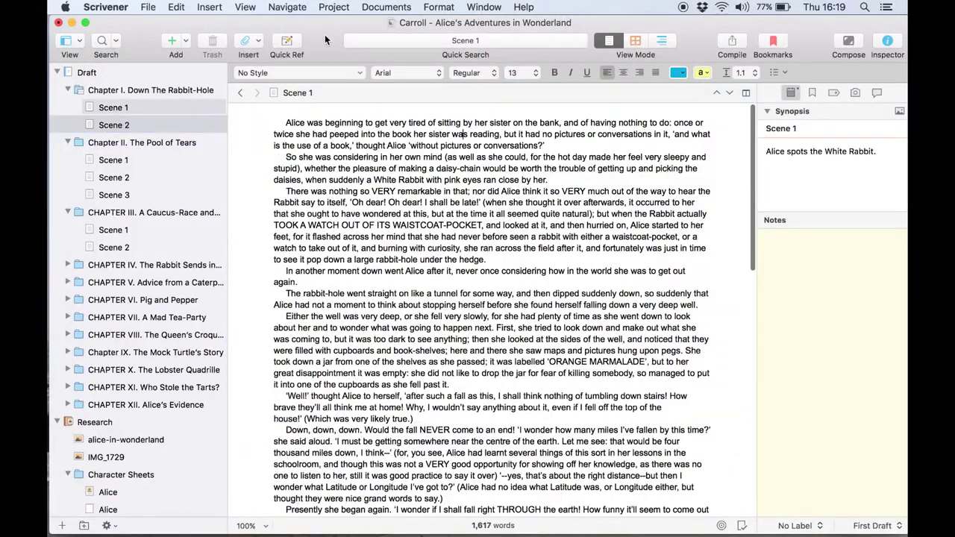
- Split the editor vertically from View > Editor Layout, unsplit, then Option-click to split side by side again
left_click(250, 6)
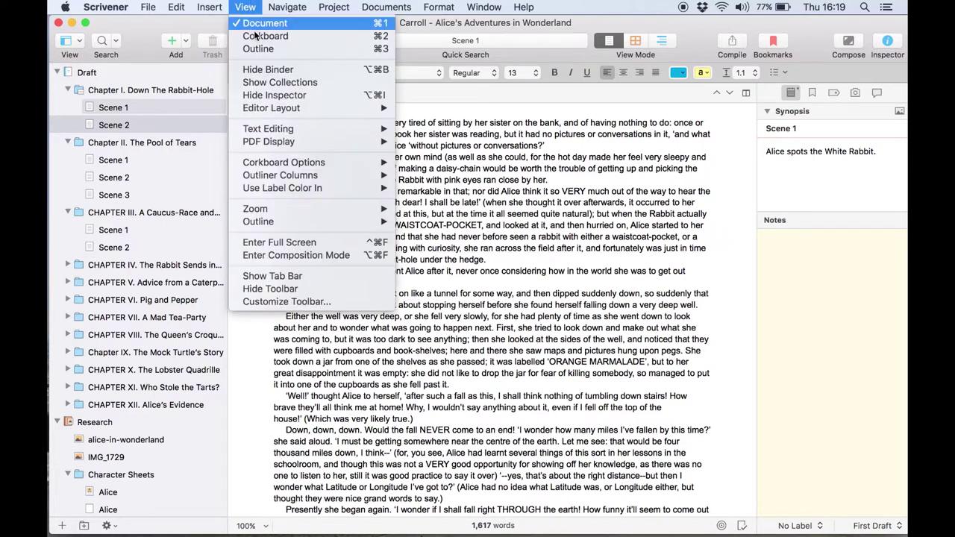
mouse_move(262, 106)
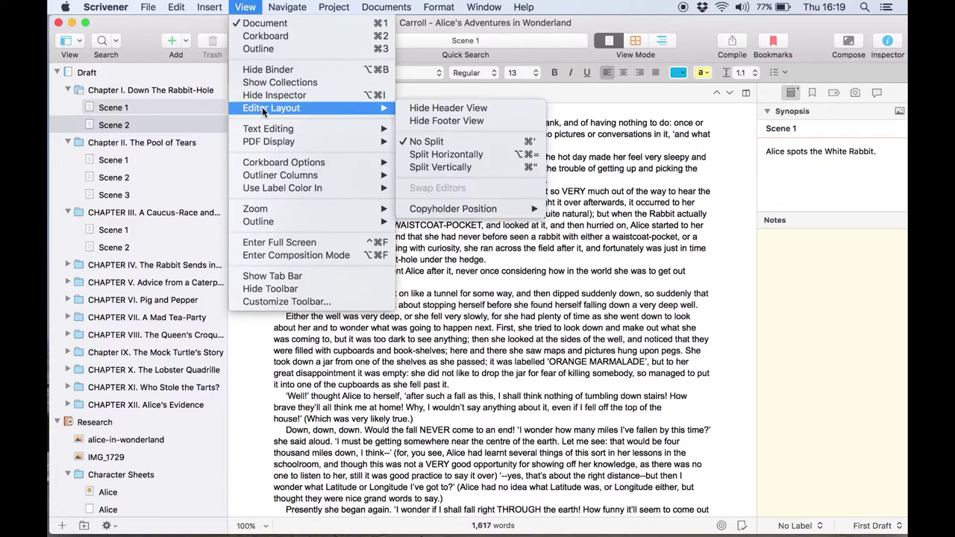
left_click(469, 168)
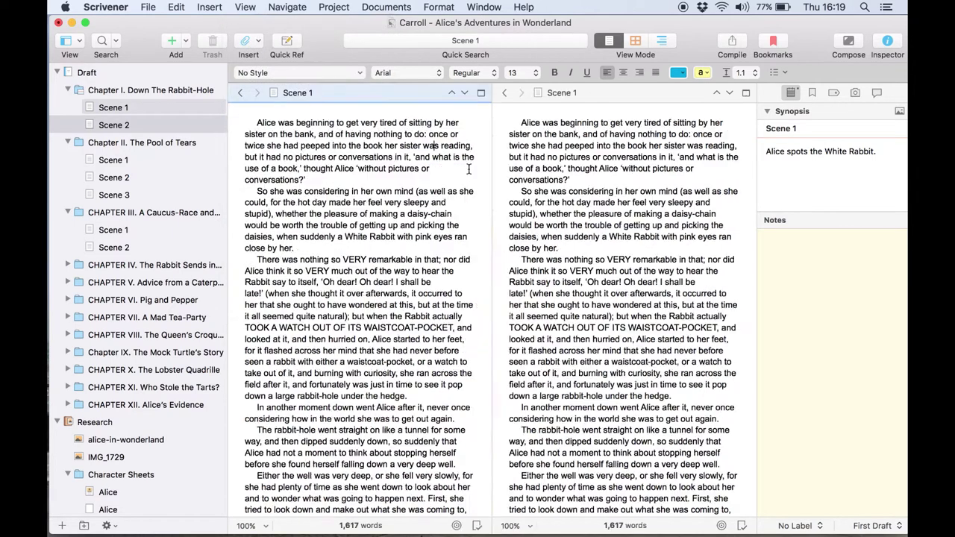
left_click(482, 93)
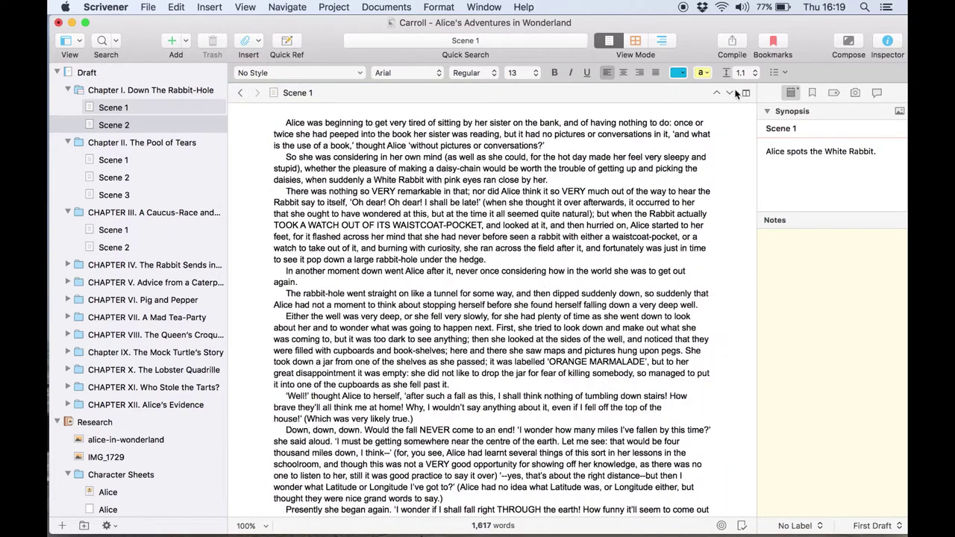
key("alt")
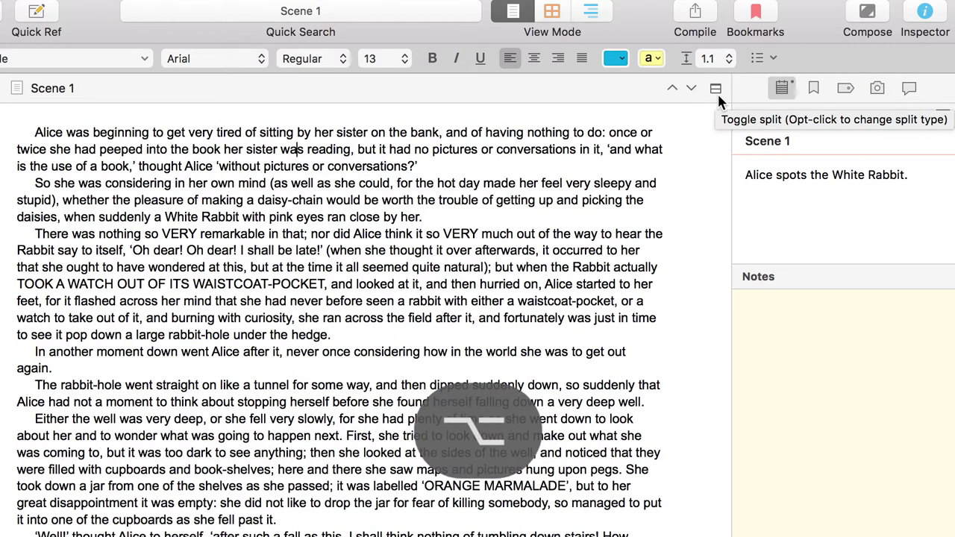
left_click(718, 94, "alt")
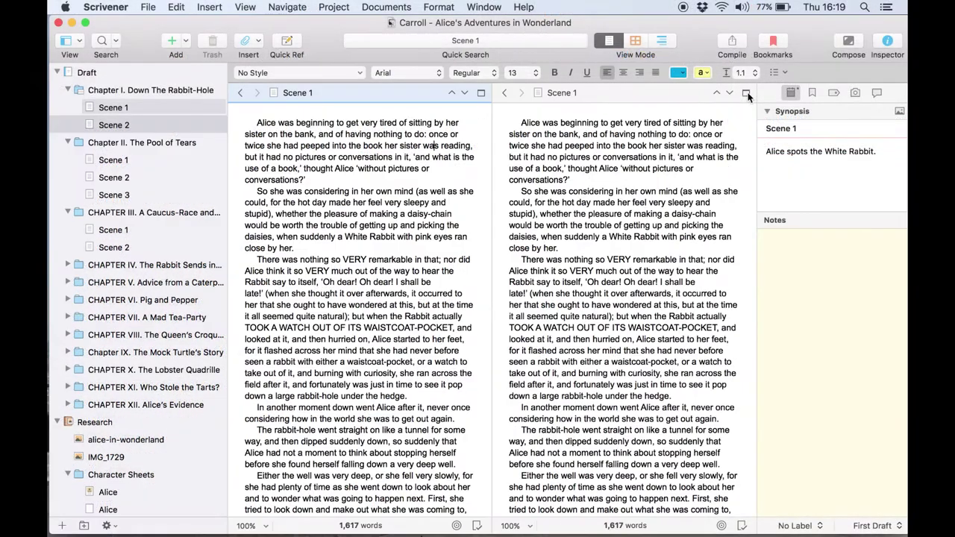
left_click(615, 142)
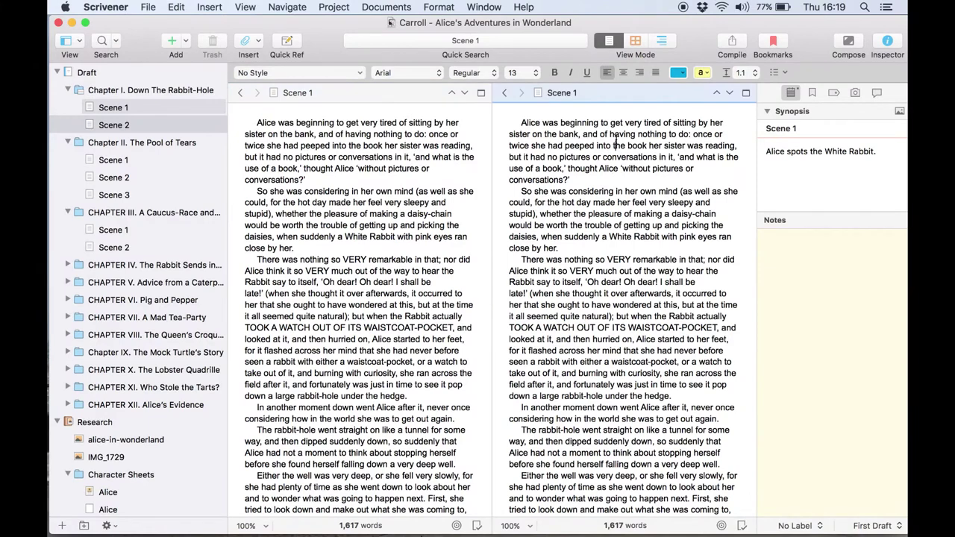
- Open Chapter II's Scene 1 in the left pane and drag its Scene 2 into the right pane
left_click(114, 125)
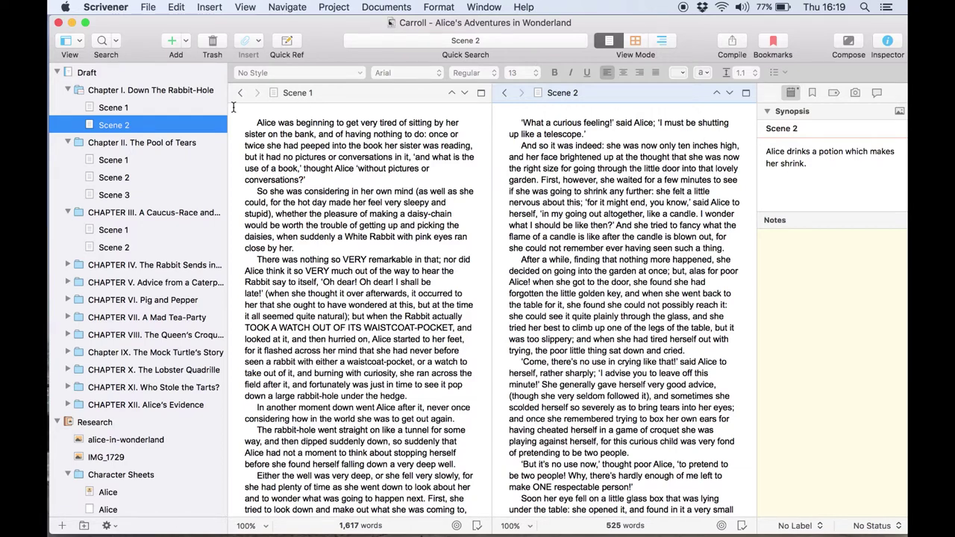
left_click(361, 167)
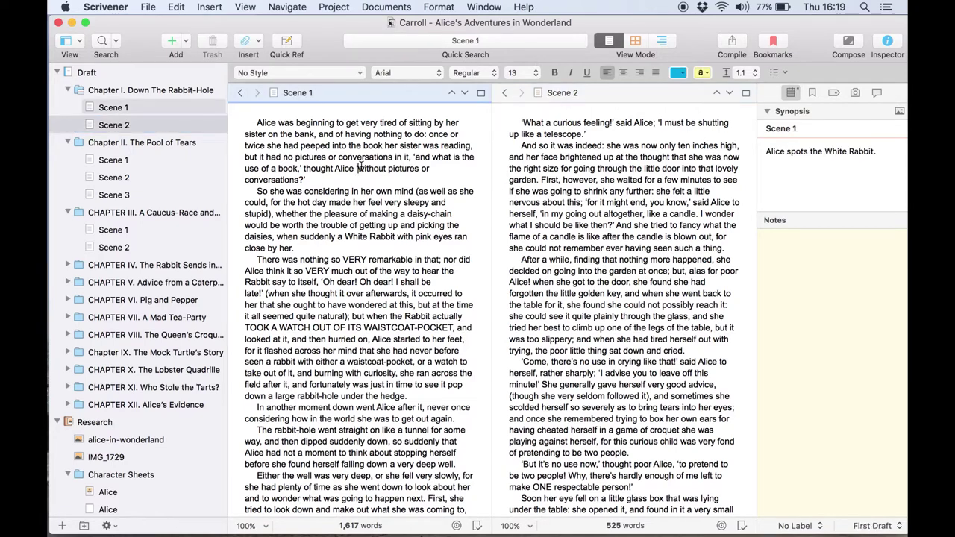
left_click(110, 162)
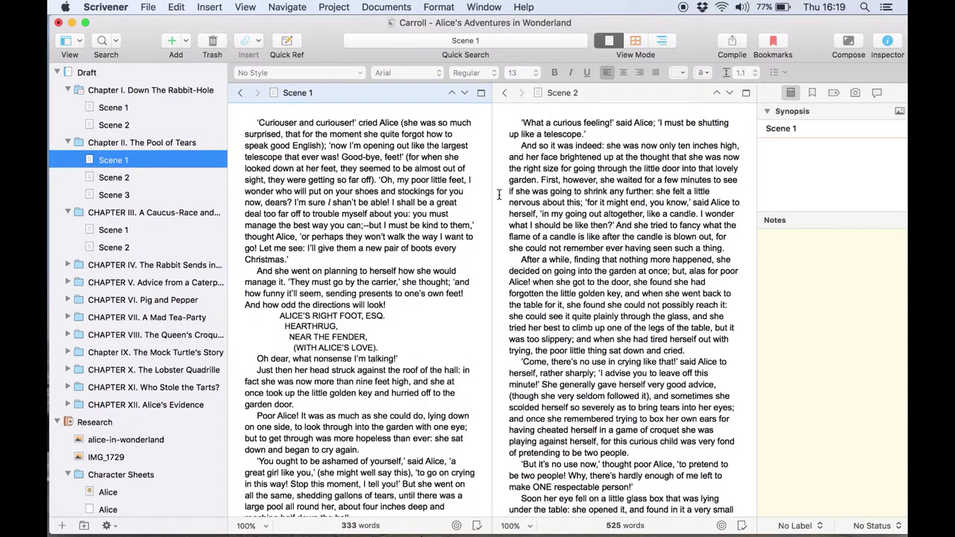
key("Tab")
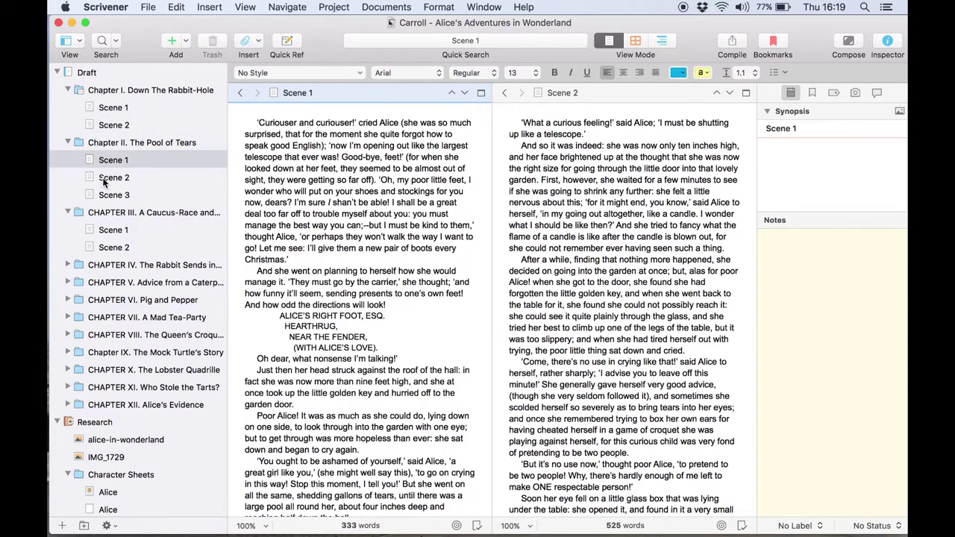
left_click(107, 181)
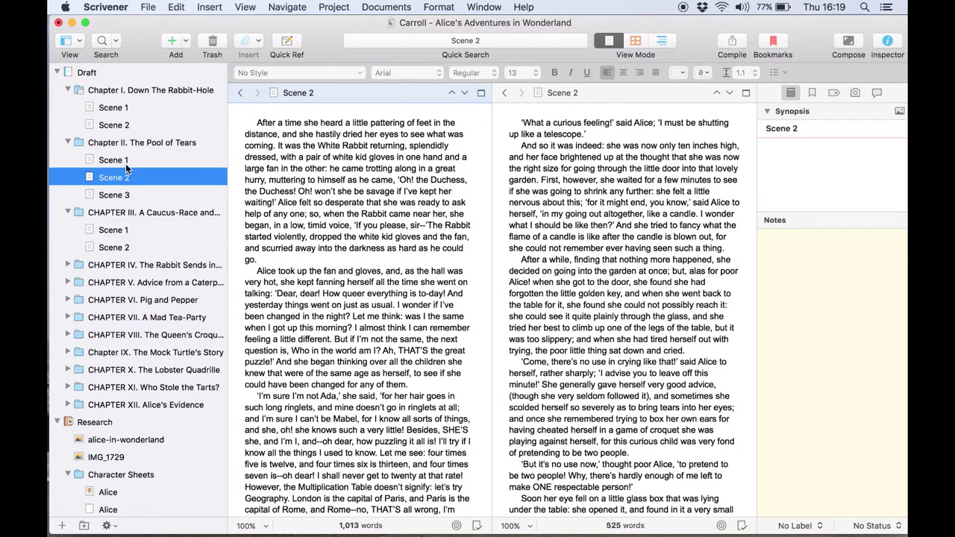
left_click(114, 161)
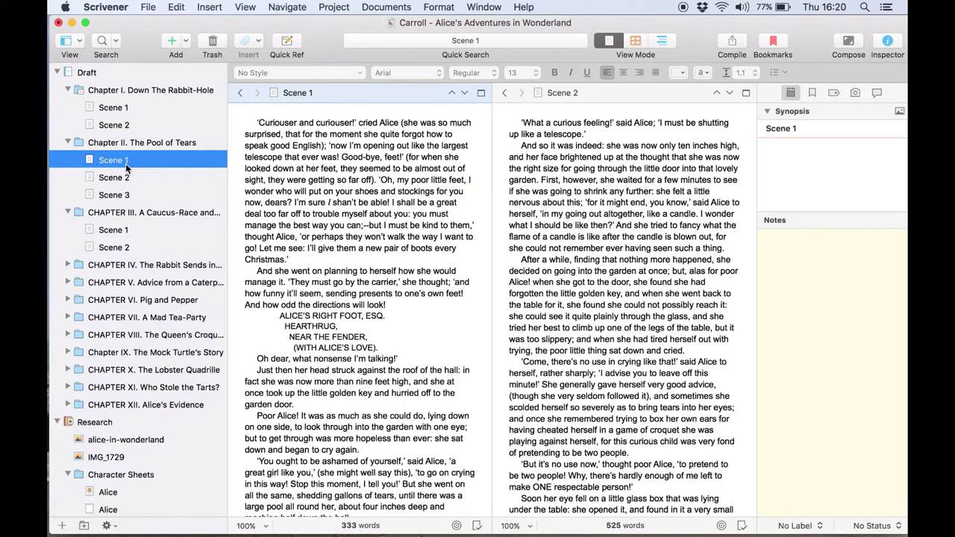
left_click_drag(116, 183, 593, 86)
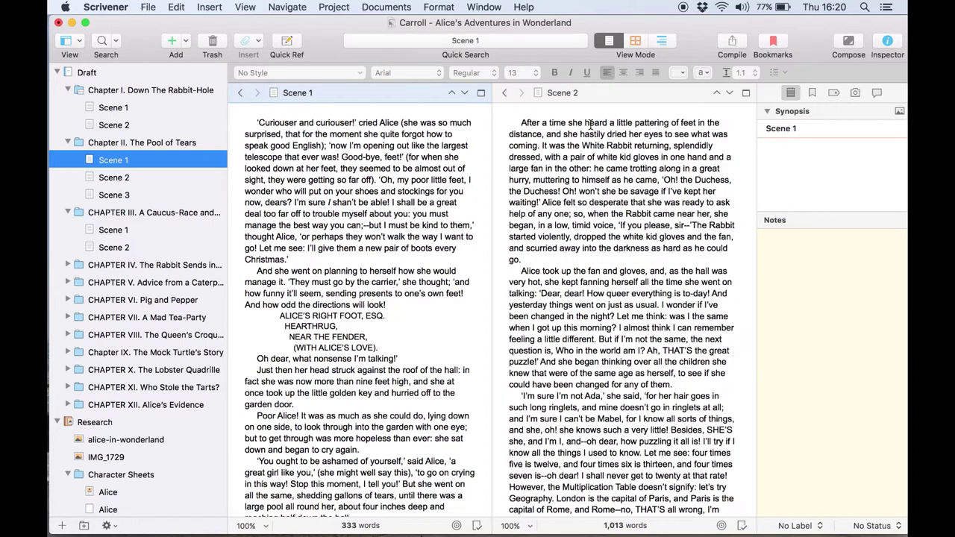
left_click(592, 123)
- Option-drag Chapter I Scene 2 and Chapter II Scene 2 onto the editor headers as copyholders
left_click(405, 131)
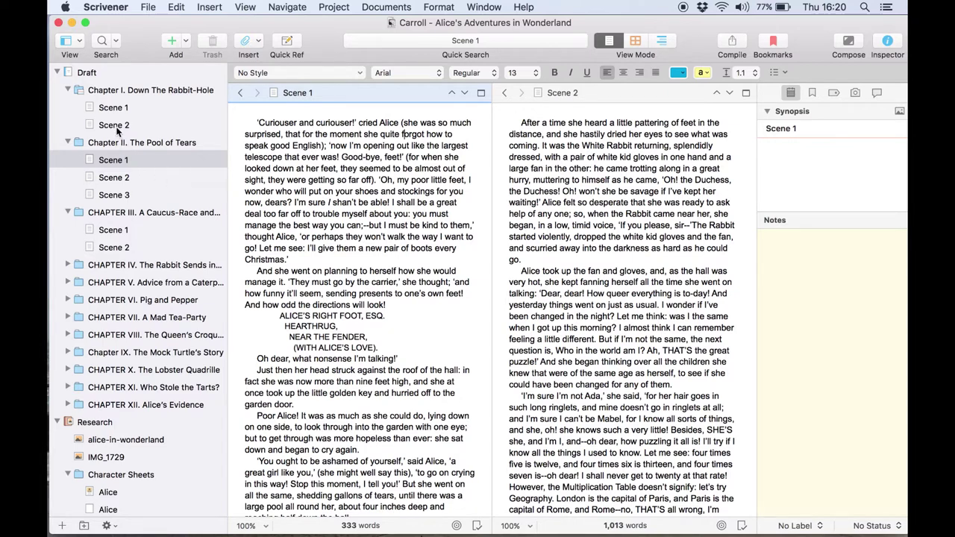
left_click_drag(117, 126, 366, 91)
key("alt")
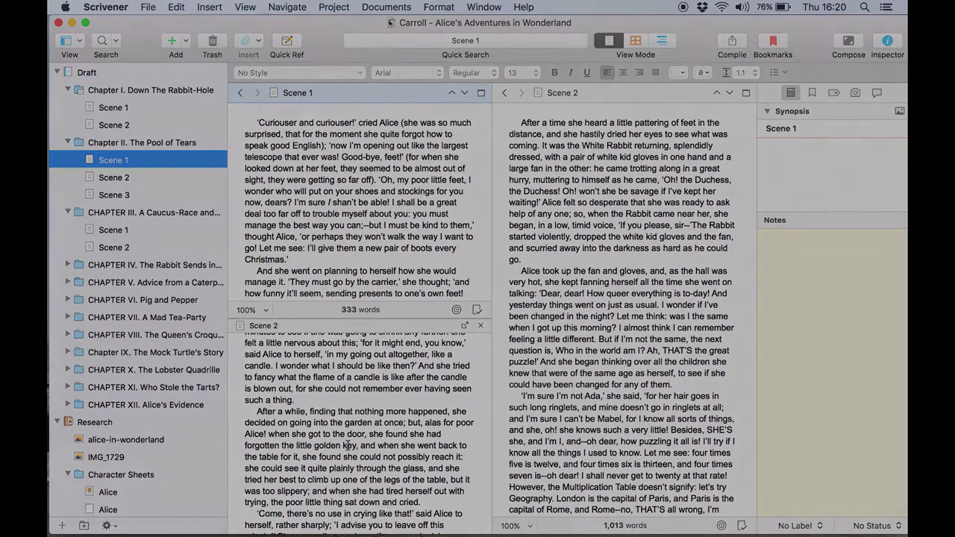
scroll(347, 446, "up", 6)
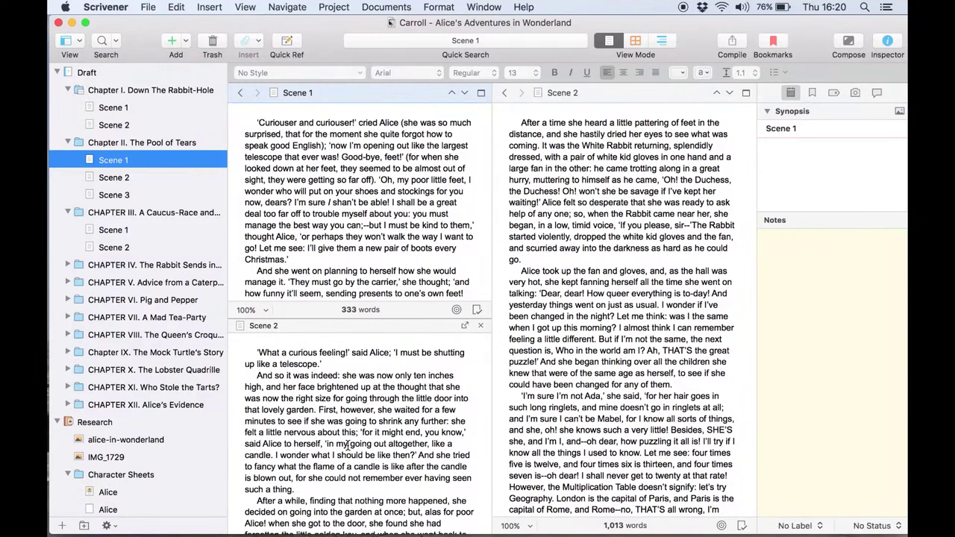
left_click_drag(119, 184, 627, 92)
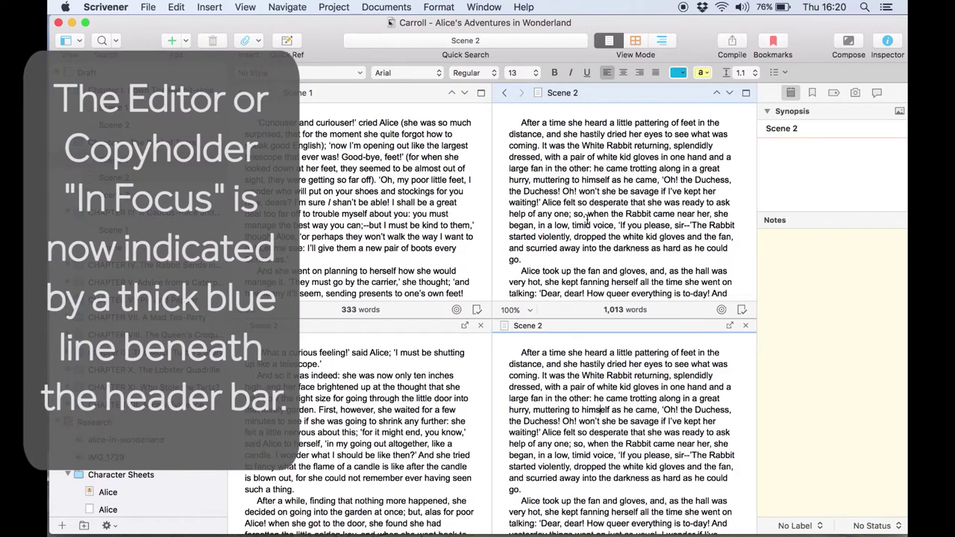
- Load Chapter II's Scene 1 into the top-right editor and Scene 3 into the right copyholder
left_click(350, 394)
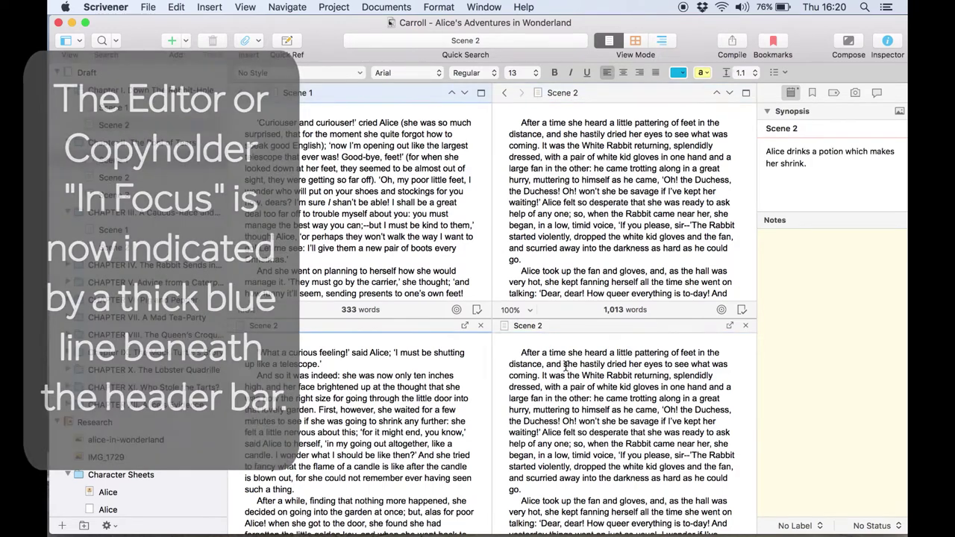
left_click(114, 196)
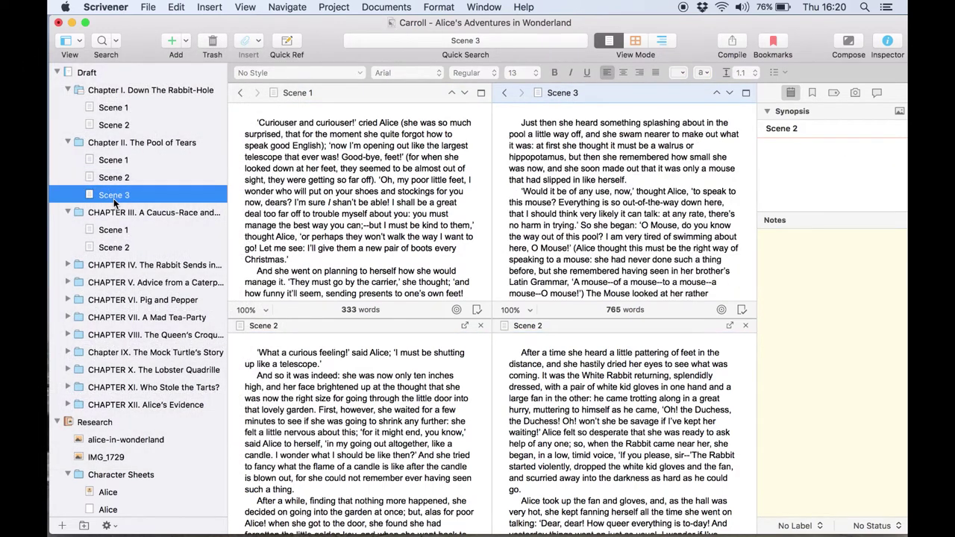
left_click(593, 358)
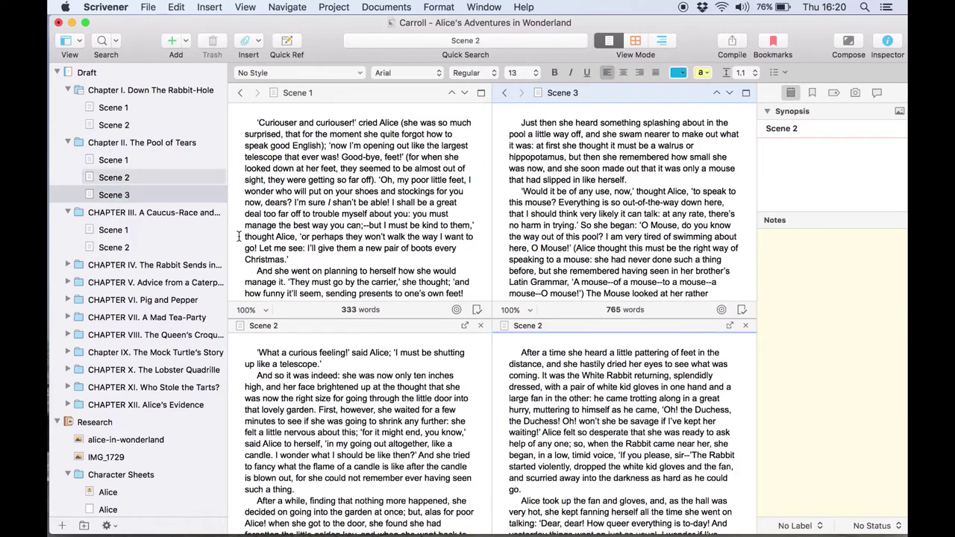
left_click(573, 251)
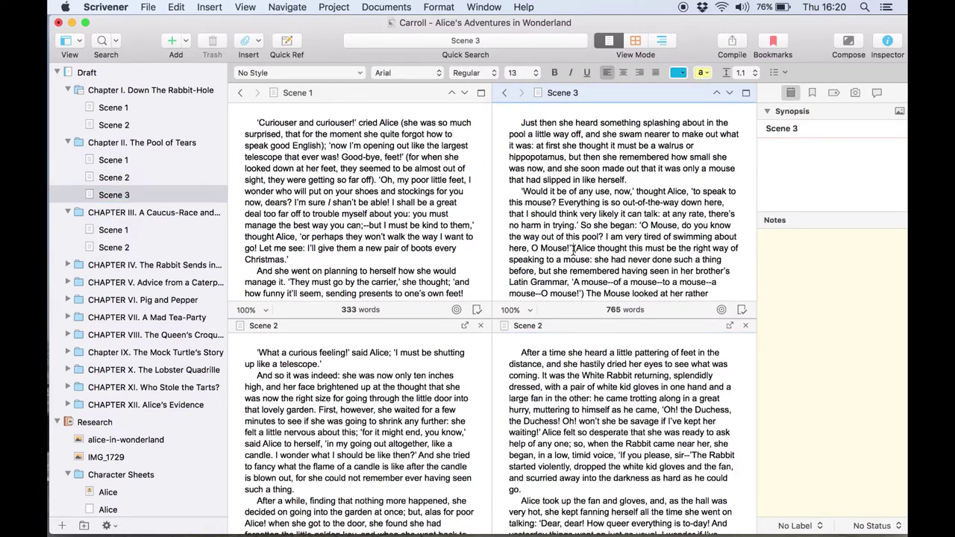
left_click(117, 161)
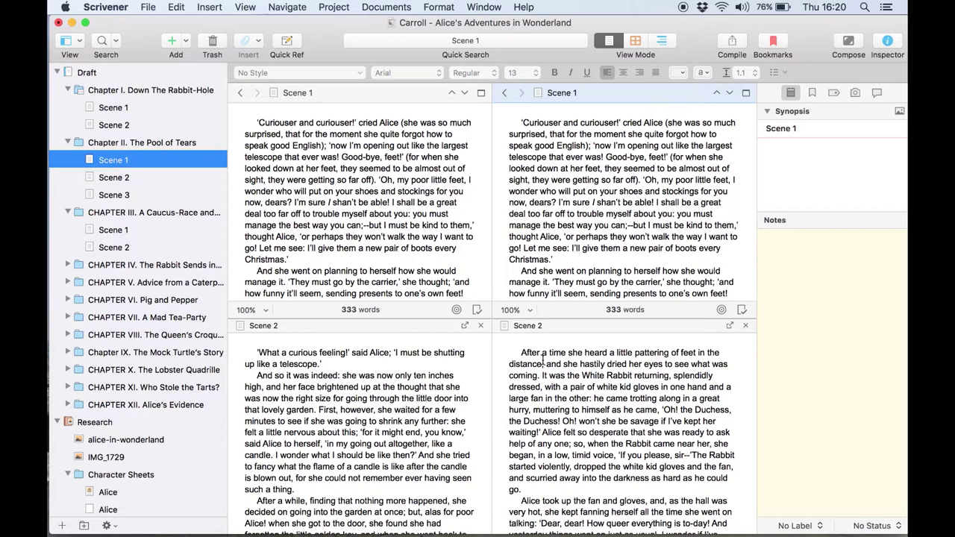
left_click_drag(112, 195, 550, 328)
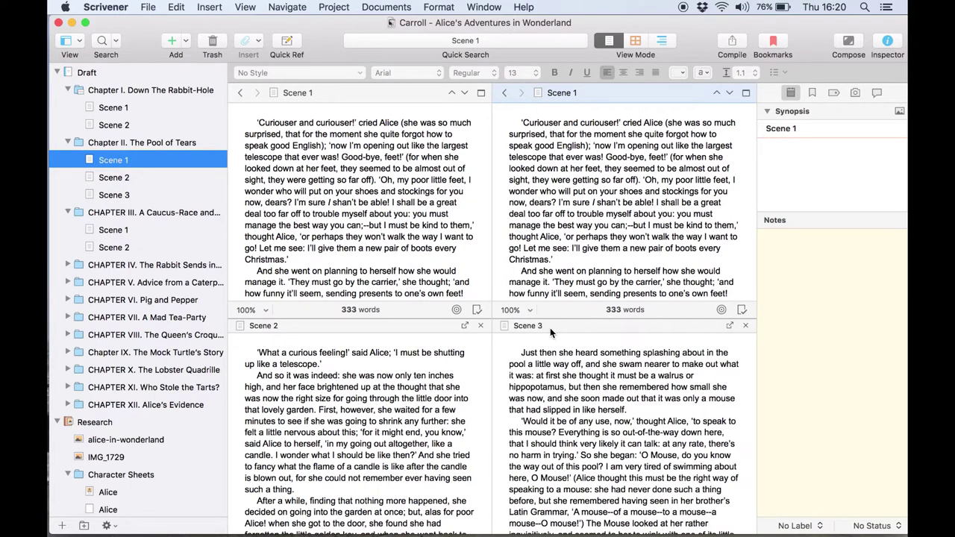
- Send Scene 3 from the chapter outline, then Scene 2's index card, into the lower editor
left_click(413, 214)
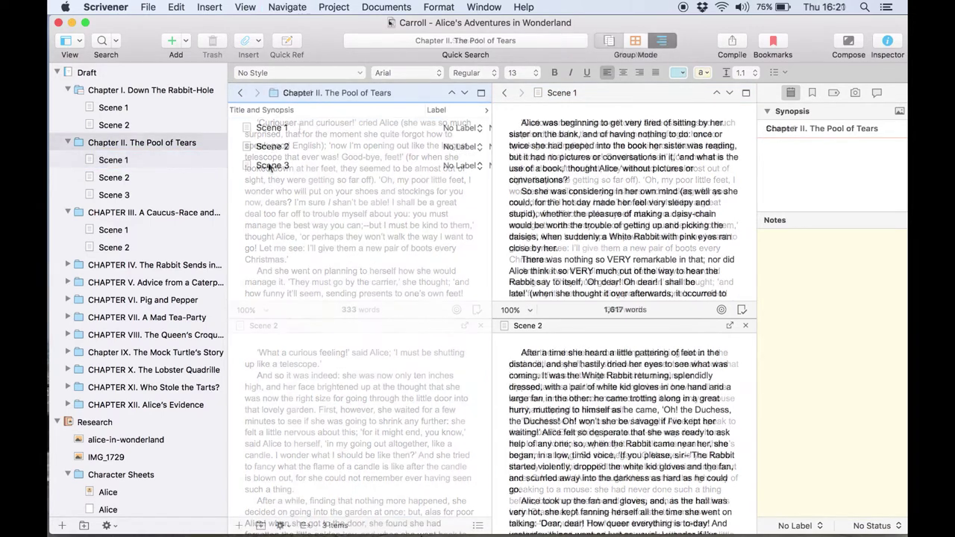
left_click_drag(272, 165, 626, 326)
key("super+2")
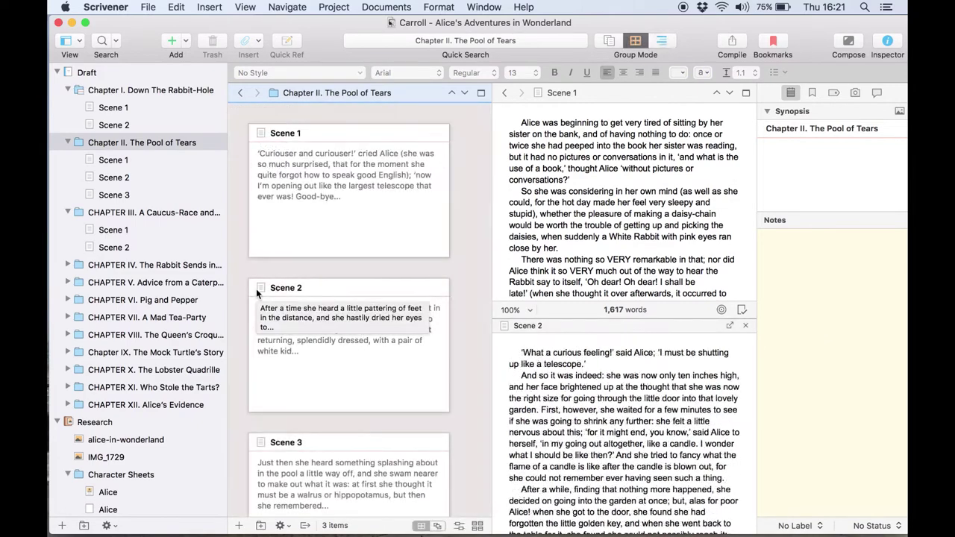
left_click_drag(256, 289, 534, 327)
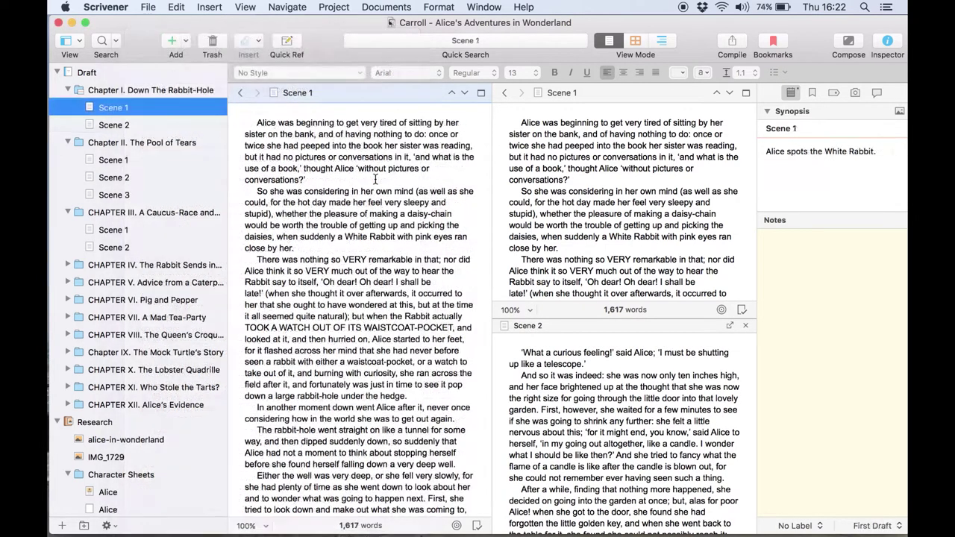
right_click(706, 328)
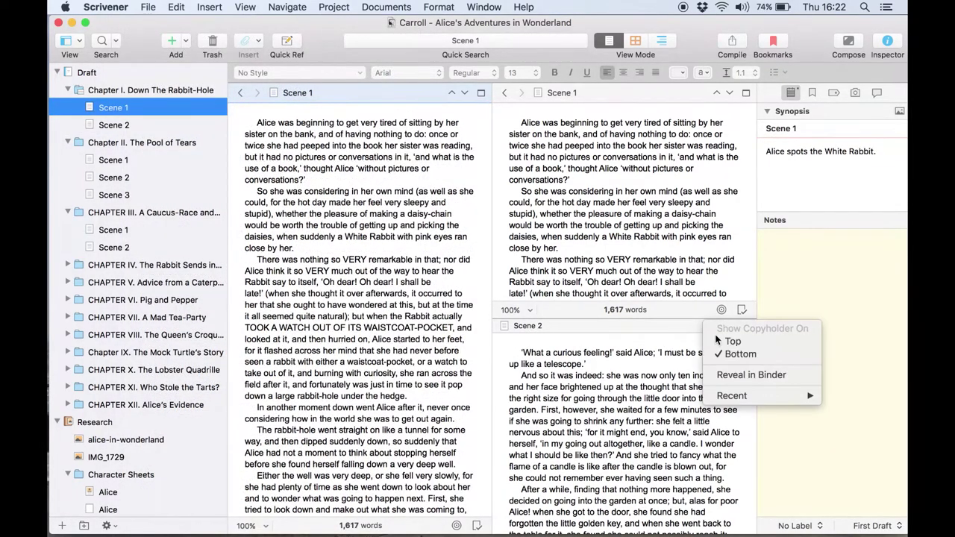
left_click(730, 341)
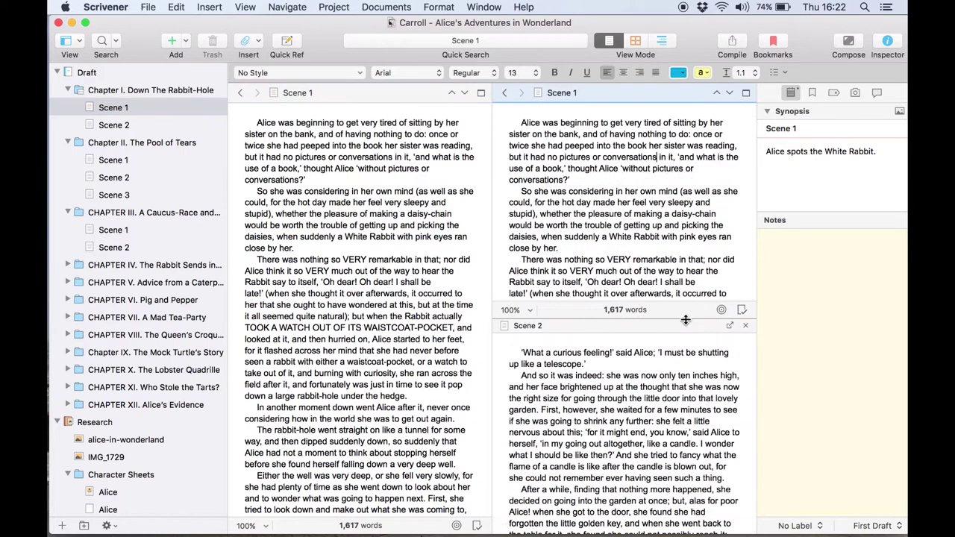
right_click(700, 325)
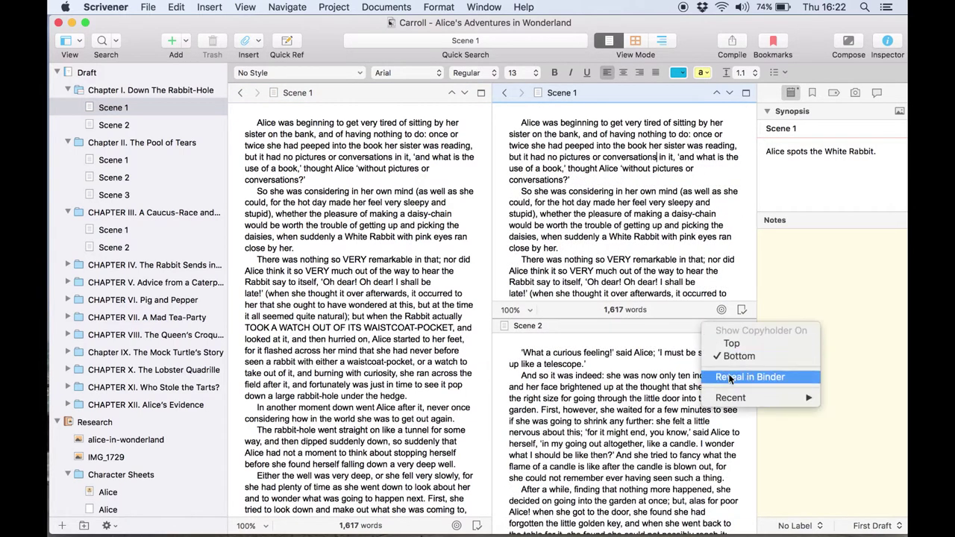
mouse_move(728, 401)
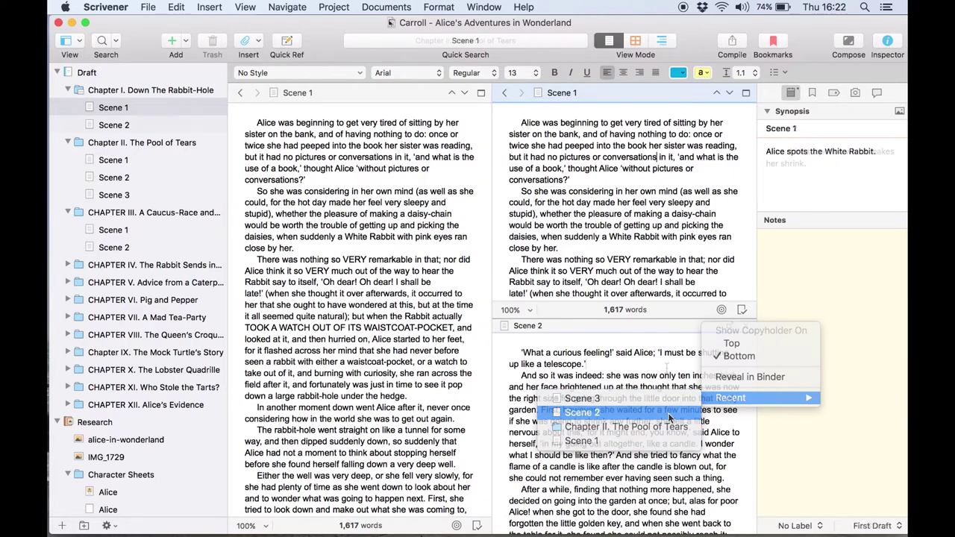
left_click(626, 427)
key("super+bracketleft")
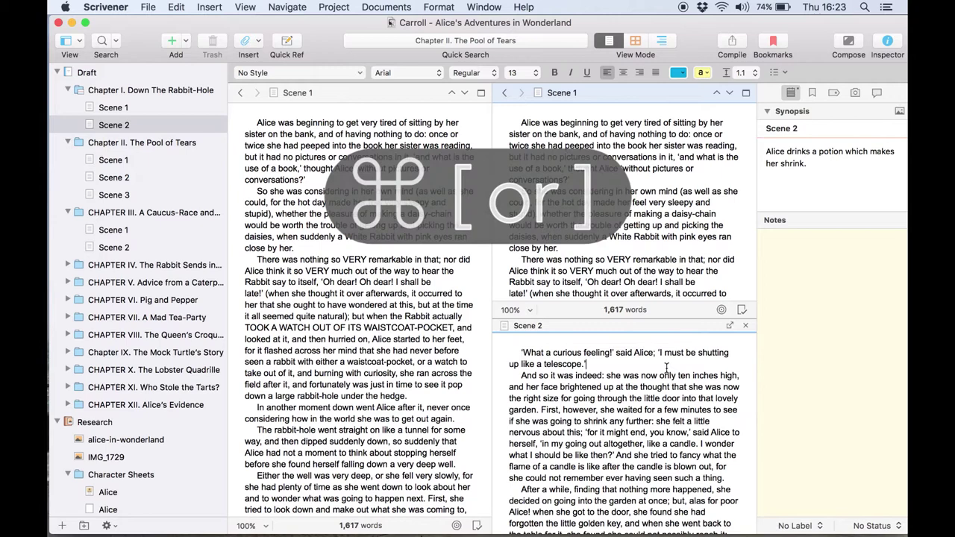
key("super+bracketleft")
key("super+bracketleft")
key("super+bracketright")
key("super+bracketleft")
key("super+bracketleft")
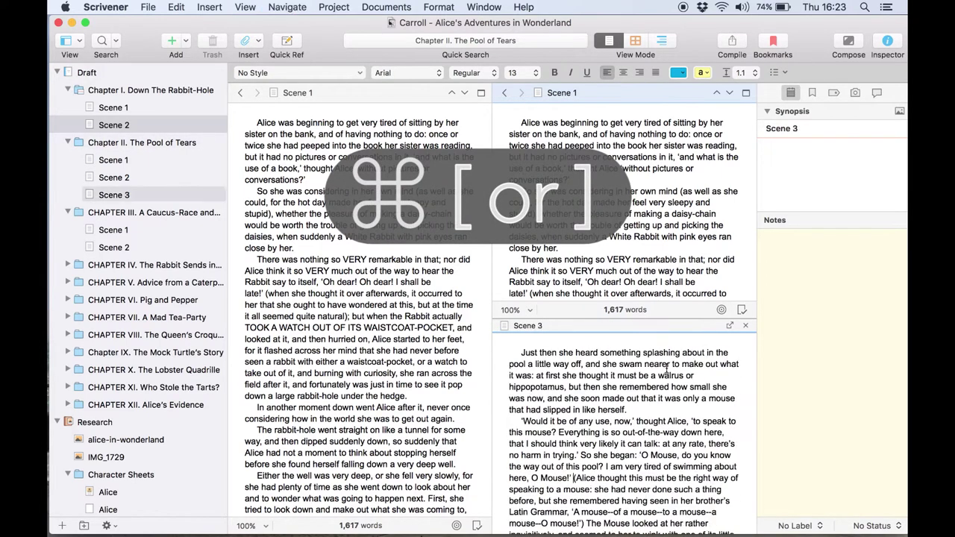
key("super+bracketright")
key("super+bracketright")
key("super+bracketleft")
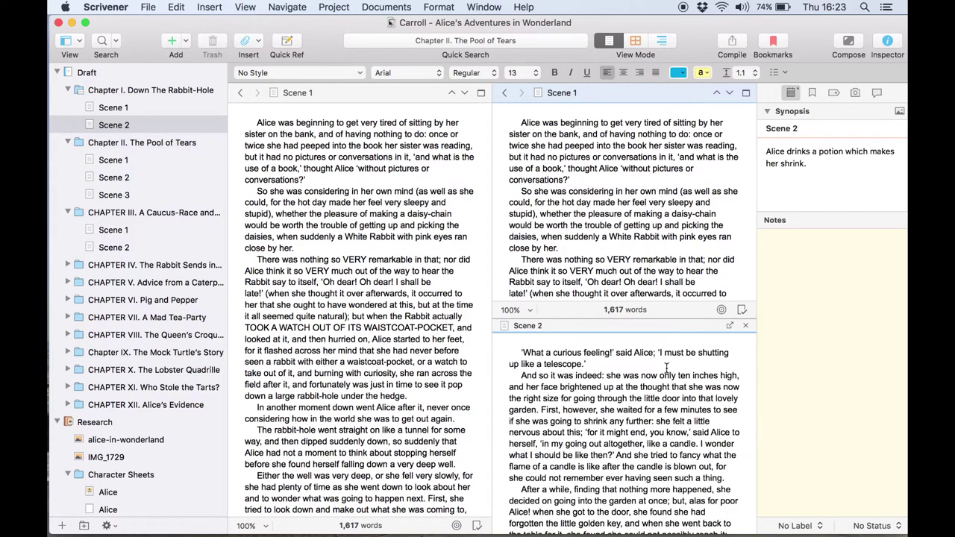
left_click(594, 455)
key("super+shift+period")
key("super+shift+period")
key("super+shift+comma")
key("super+shift+comma")
key("super+shift+comma")
- Enlarge the Scene 1 pane slightly and pop the Scene 2 copyholder out as a Quick Reference window
left_click_drag(610, 319, 627, 332)
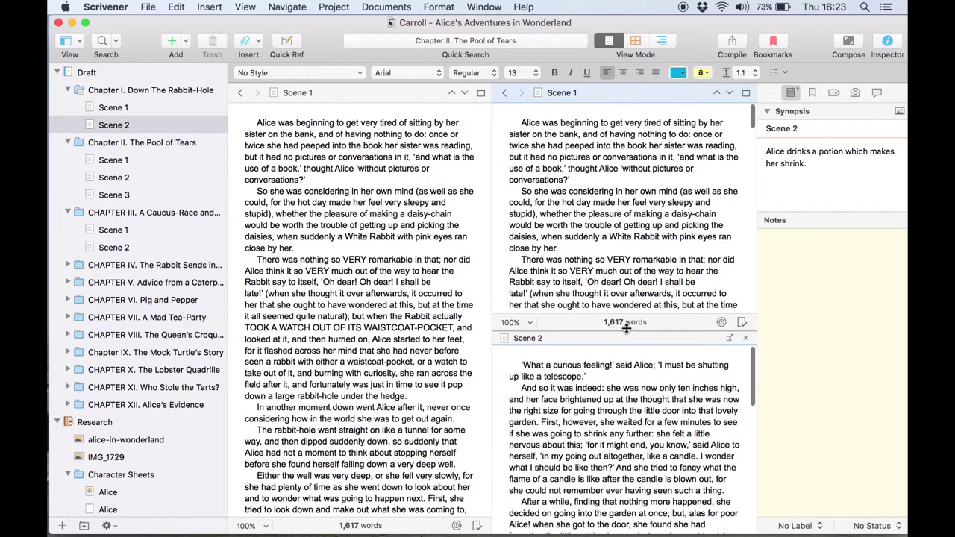
left_click(730, 338)
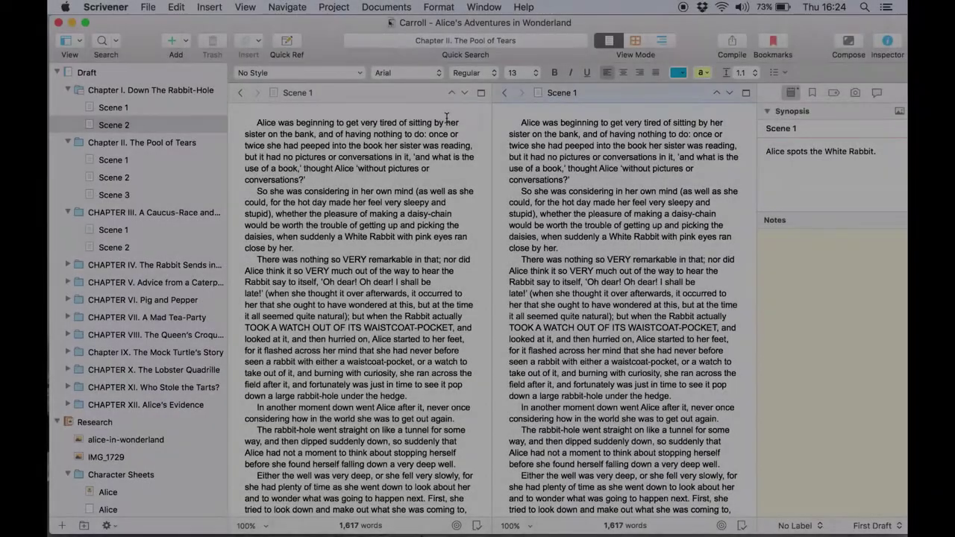
- Open Chapter II's Scene 1 in the right editor and Chapter I's Scene 2 in the left
left_click(583, 167)
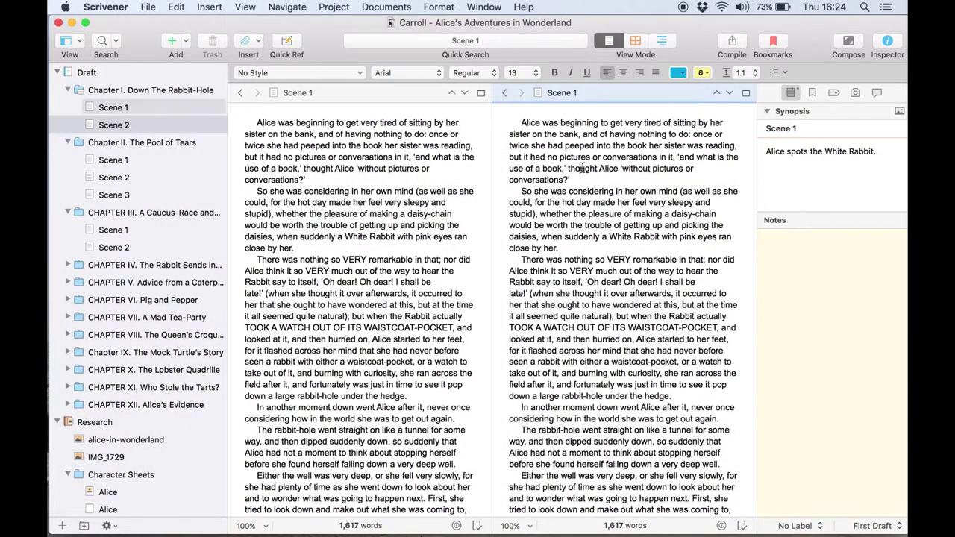
left_click(119, 163)
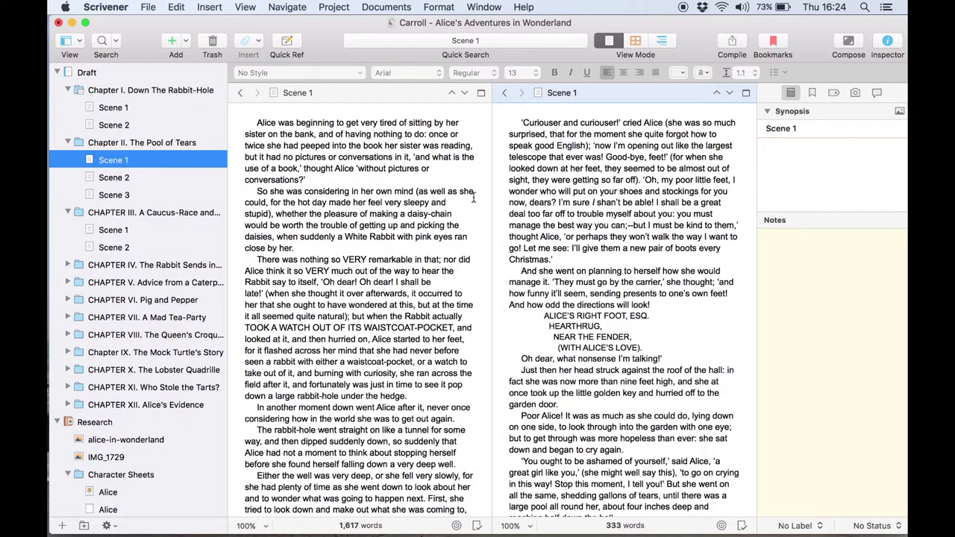
left_click(204, 123)
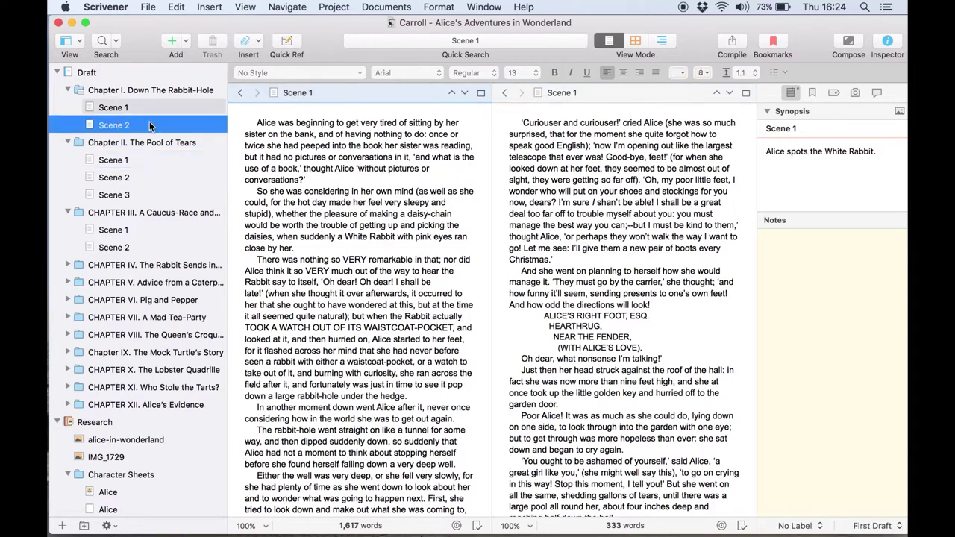
left_click(546, 192)
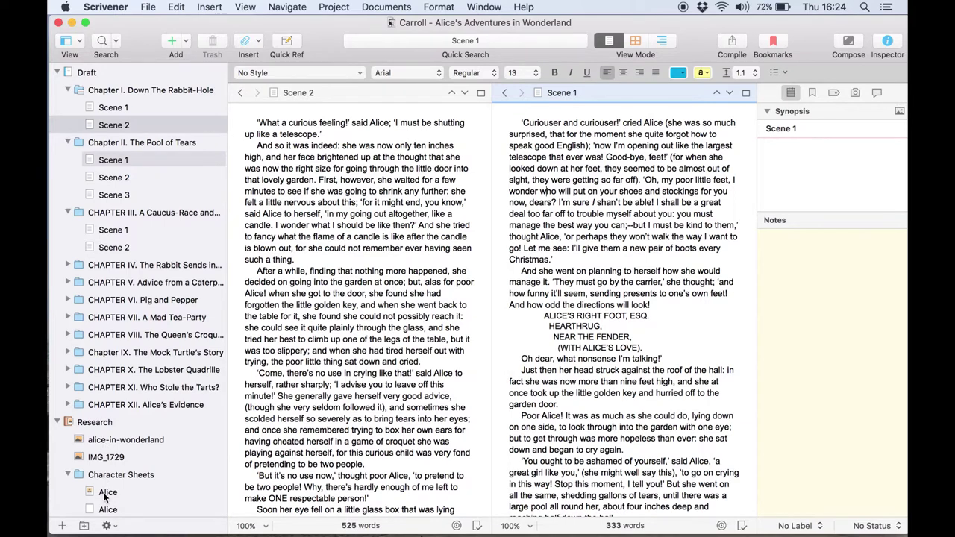
- Load the Alice character sheet into the right editor and the alice-in-wonderland image as a copyholder
left_click_drag(104, 495, 659, 95)
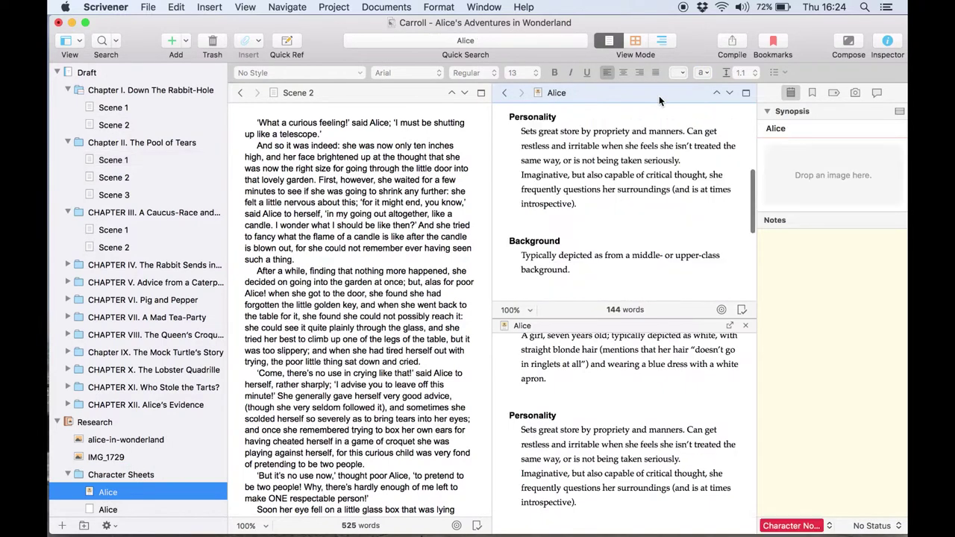
left_click(637, 382)
scroll(638, 385, "up", 3)
scroll(638, 384, "down", 2)
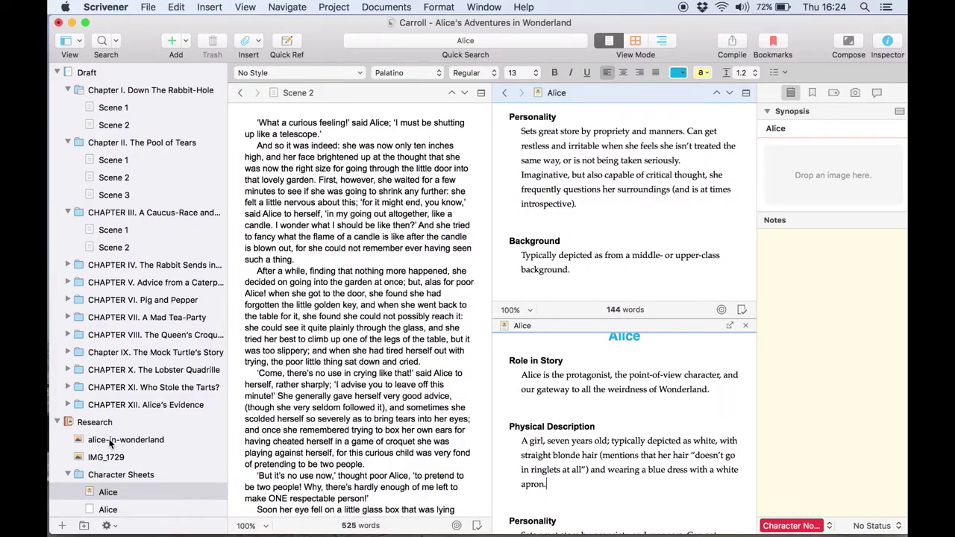
left_click_drag(112, 440, 352, 399)
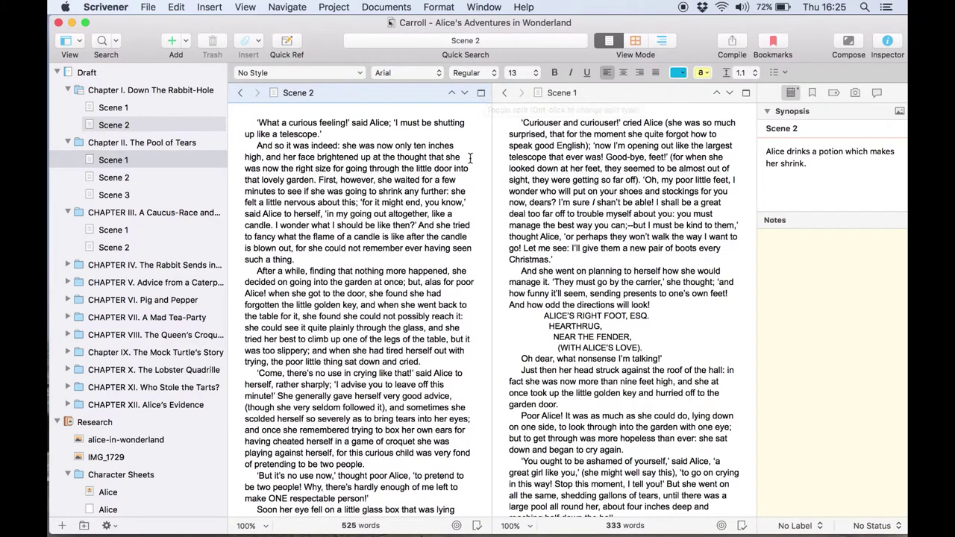
- Switch the right editor to Outline view mode and drag Scene 1 onto its header as a copyholder
left_click(463, 157)
left_click(561, 153)
left_click(667, 41)
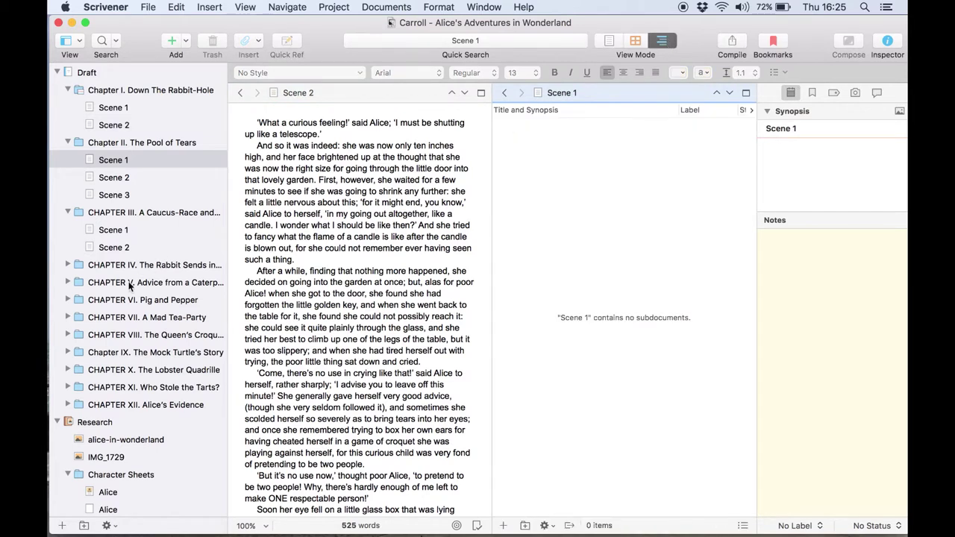
left_click_drag(109, 231, 612, 94)
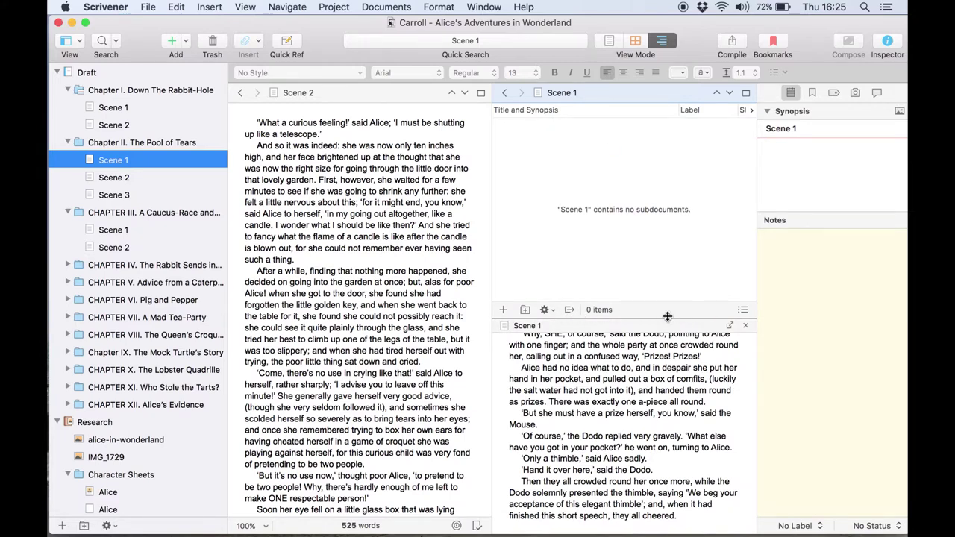
- Turn on auto-open in the copyholder, outline Chapter II, then click Scenes 3, 2 and 1
left_click(568, 309)
key("Up")
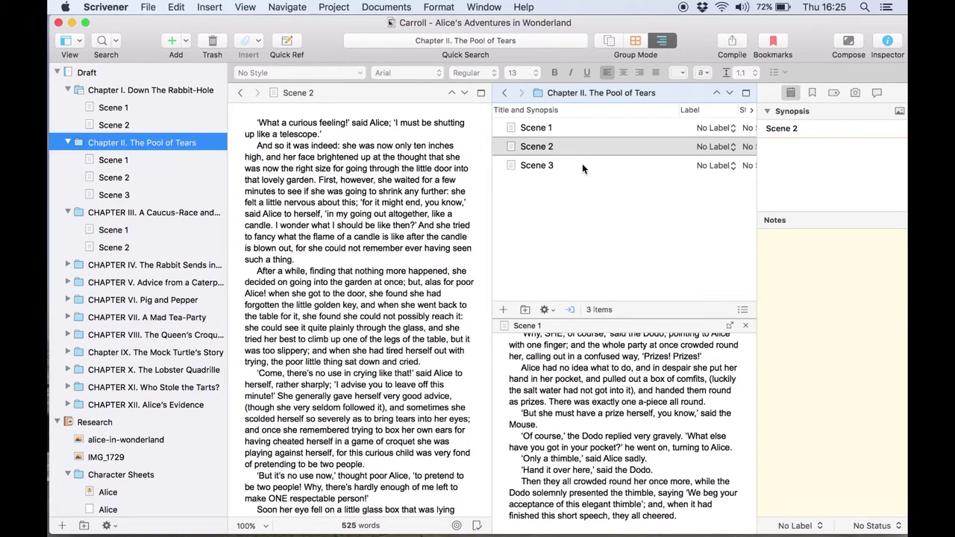
left_click(582, 166)
left_click(584, 147)
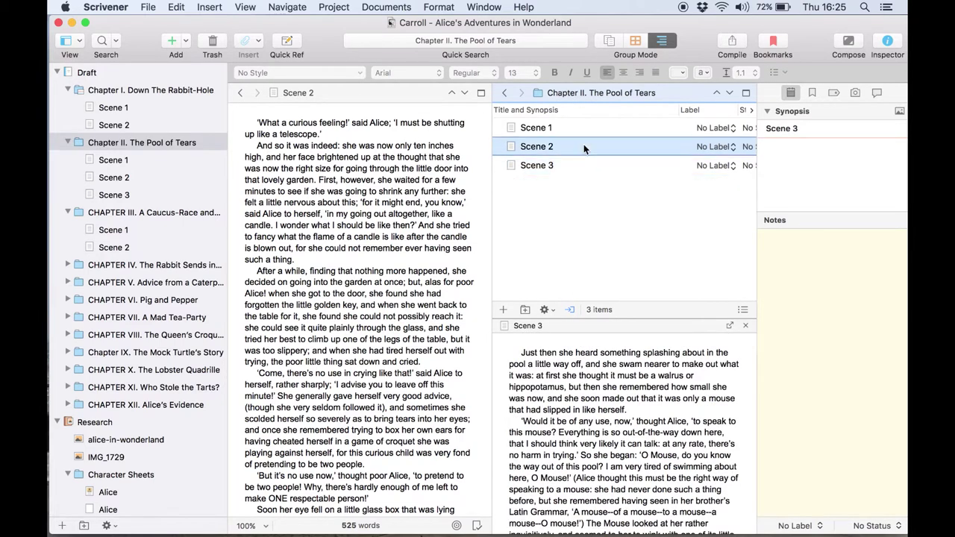
left_click(589, 128)
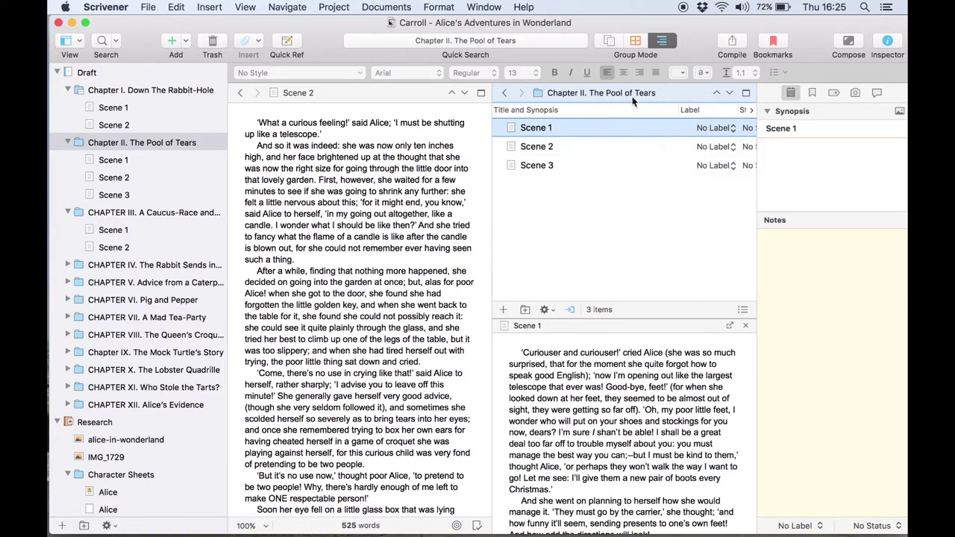
- Lock the outline editor in place and test that clicked scenes appear in its copyholder
left_click(677, 92)
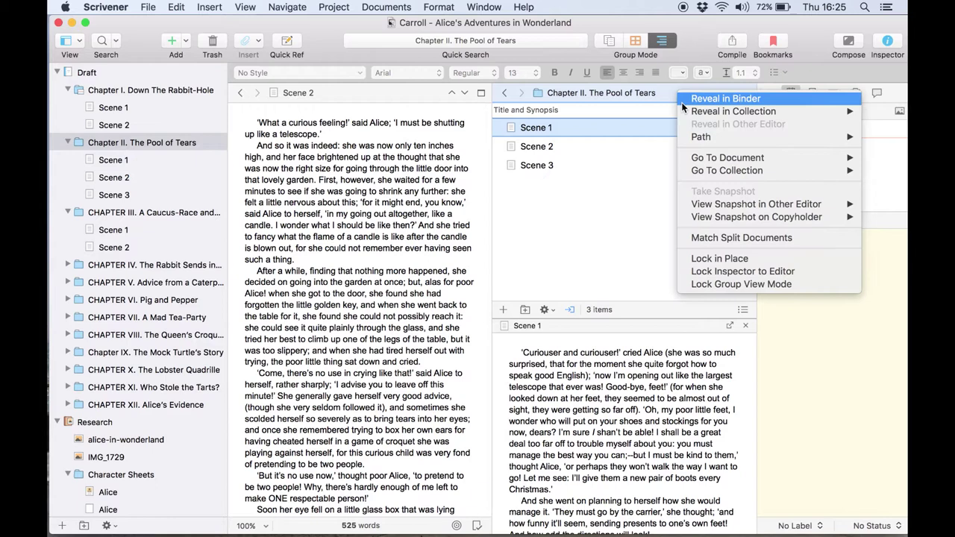
left_click(715, 263)
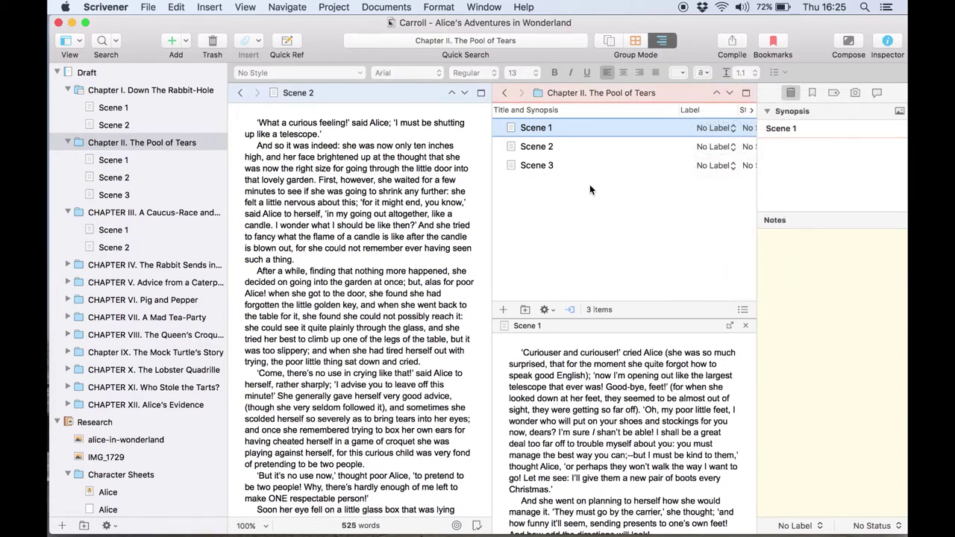
left_click(569, 143)
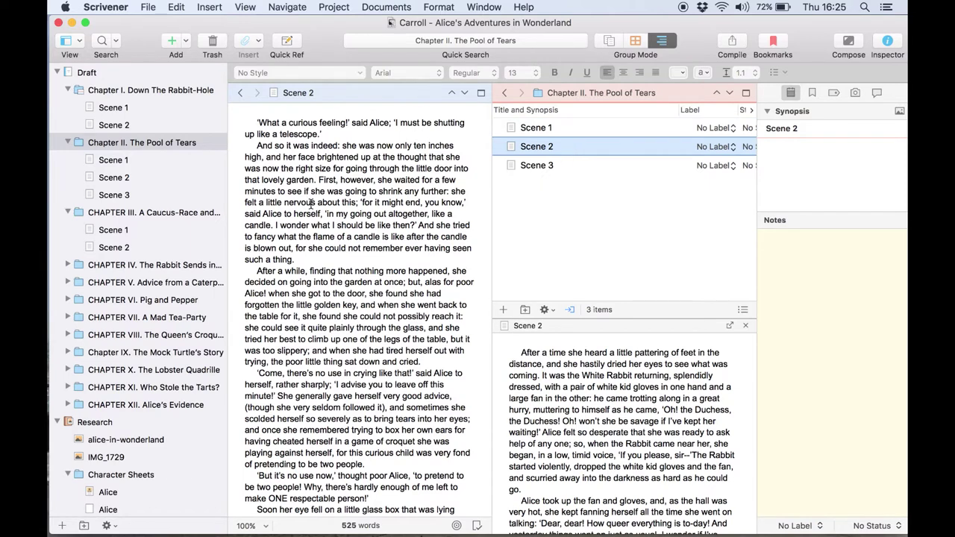
left_click(139, 177)
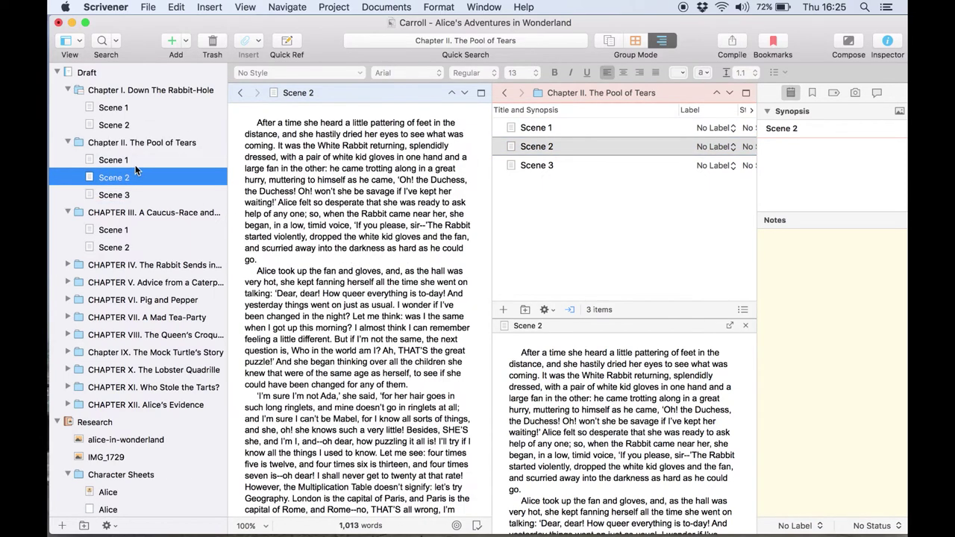
left_click(135, 165)
left_click(549, 131)
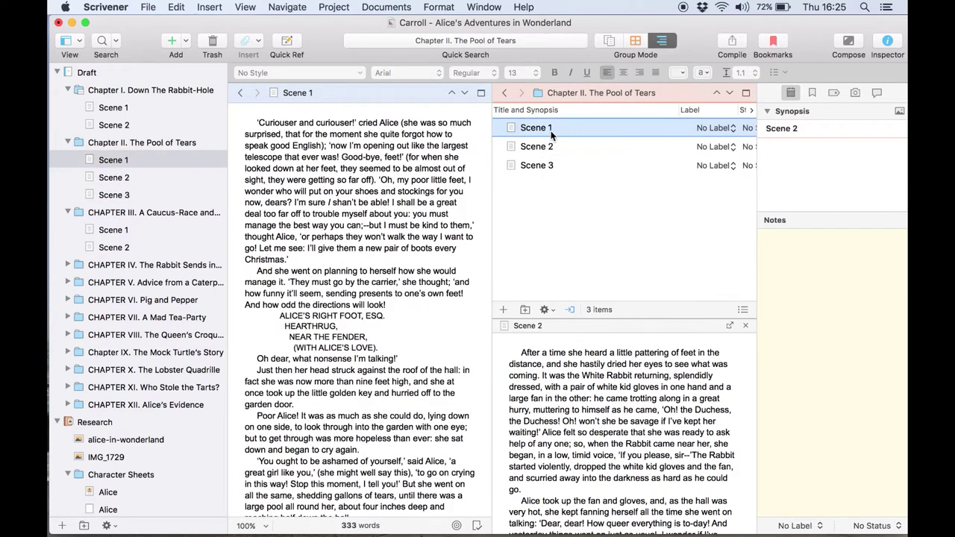
left_click(551, 148)
left_click(547, 163)
left_click(549, 141)
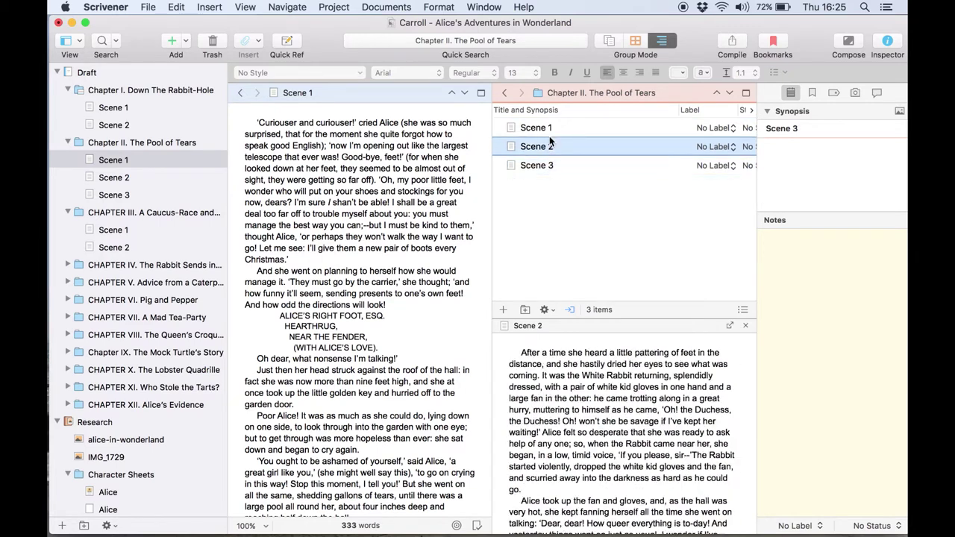
- Drag the splitter up to enlarge the copyholder, cycle Scenes 3, 2, 1, and open Scene 2 left
left_click_drag(599, 318, 600, 222)
left_click(547, 161)
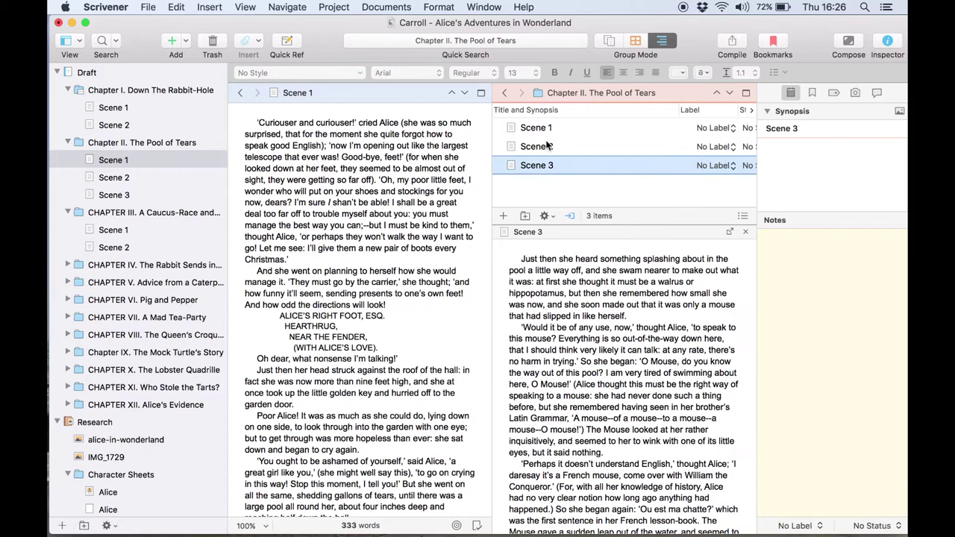
left_click(547, 143)
left_click(547, 131)
left_click(123, 181)
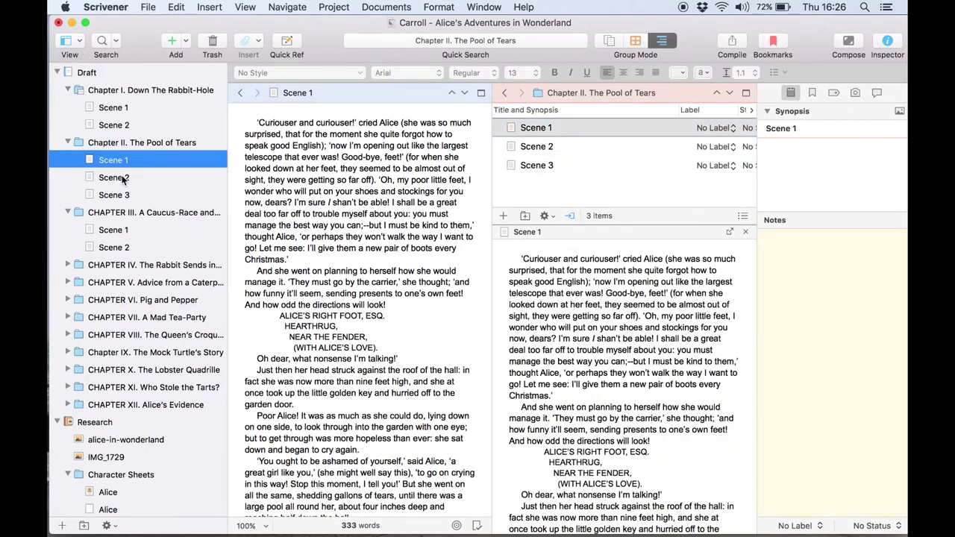
- Open Chapter I's Scene 1 in the left editor and load the Research folder into the locked outline
left_click(113, 107)
left_click(537, 165)
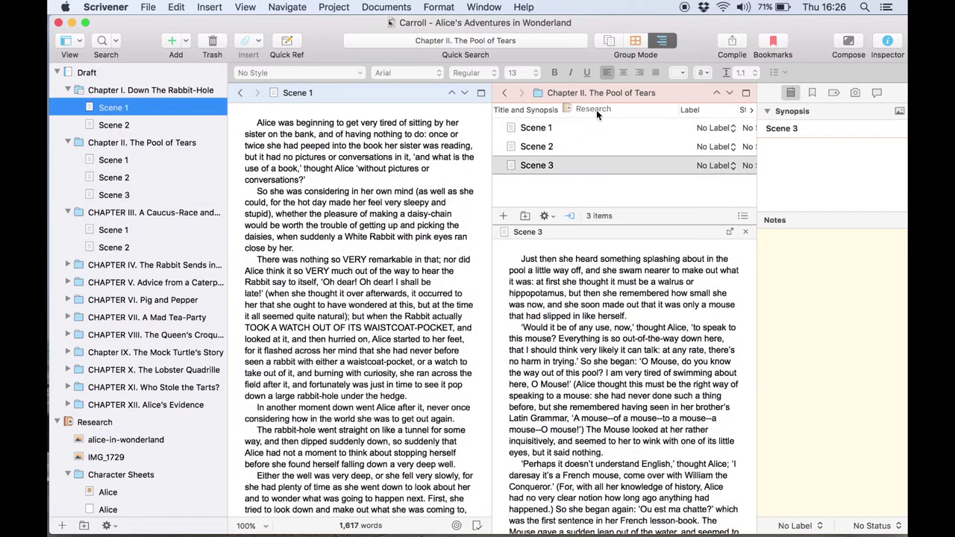
left_click_drag(613, 87, 612, 91)
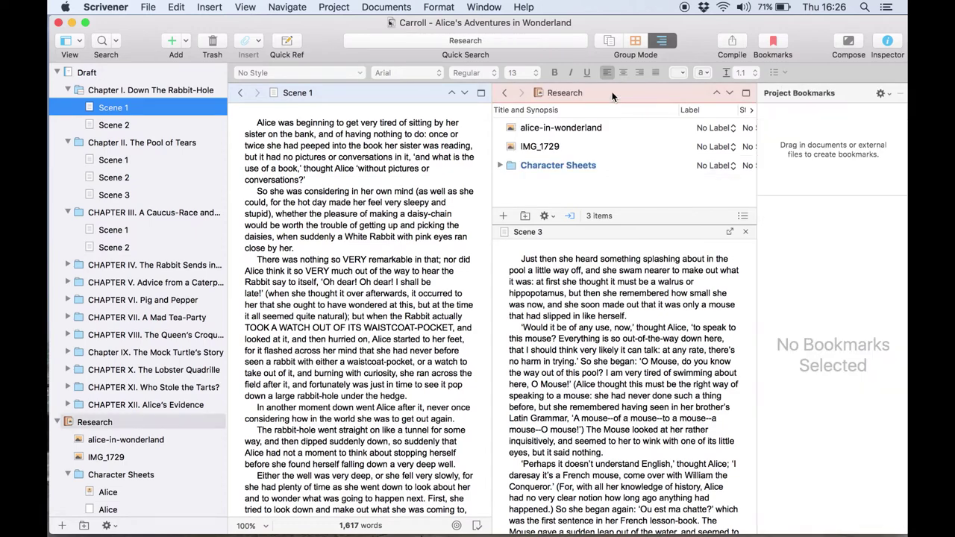
- Preview the alice-in-wonderland image, the IMG_1729 photo, then Alice's character sheet in the copyholder
left_click(567, 130)
left_click(553, 146)
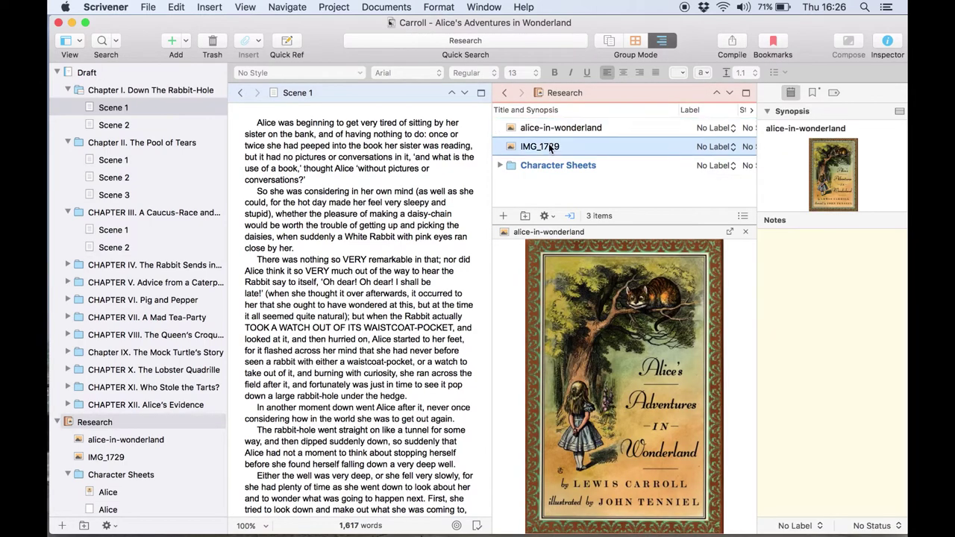
left_click(500, 165)
left_click(534, 186)
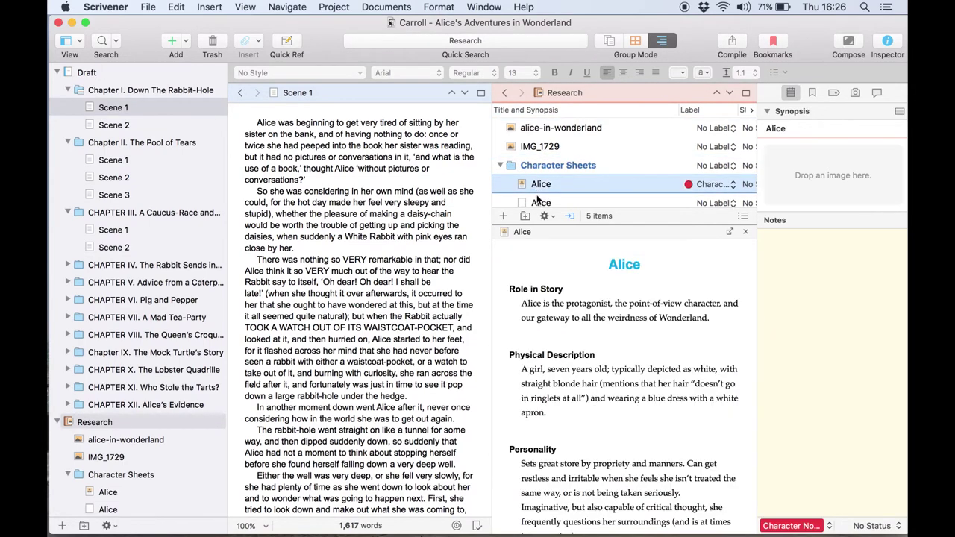